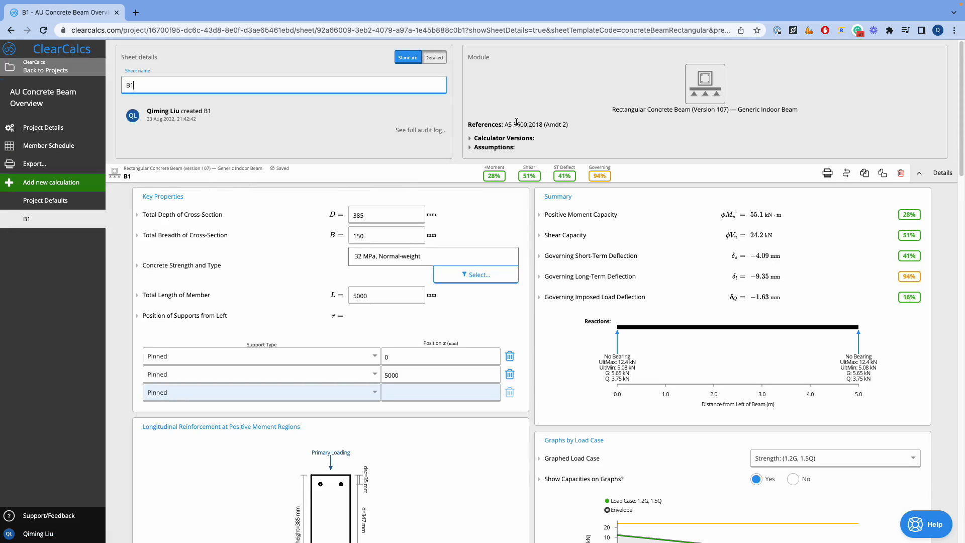
- Read the rectangular concrete beam module's assumptions and hide the sheet details
{"action": "left_click", "coordinate": [512, 148]}
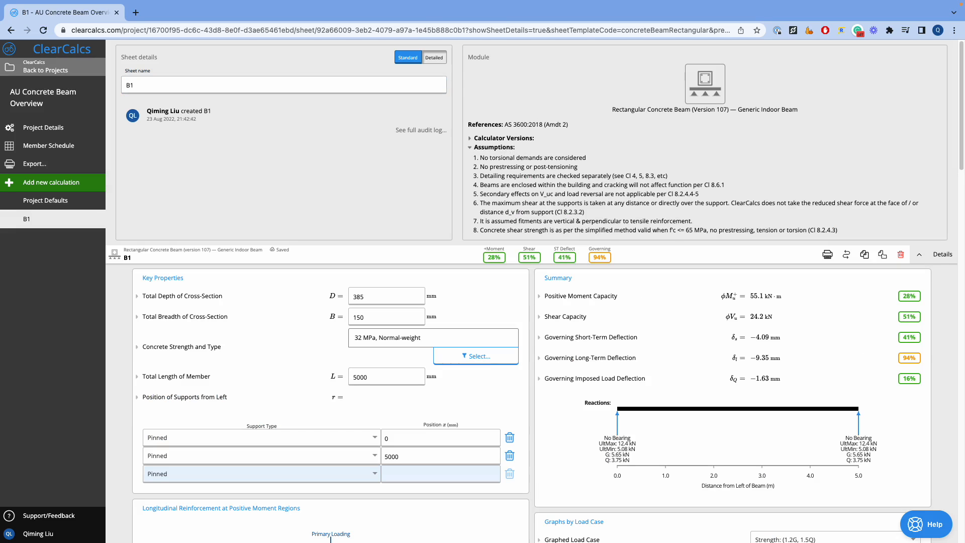
{"action": "left_click", "coordinate": [942, 253]}
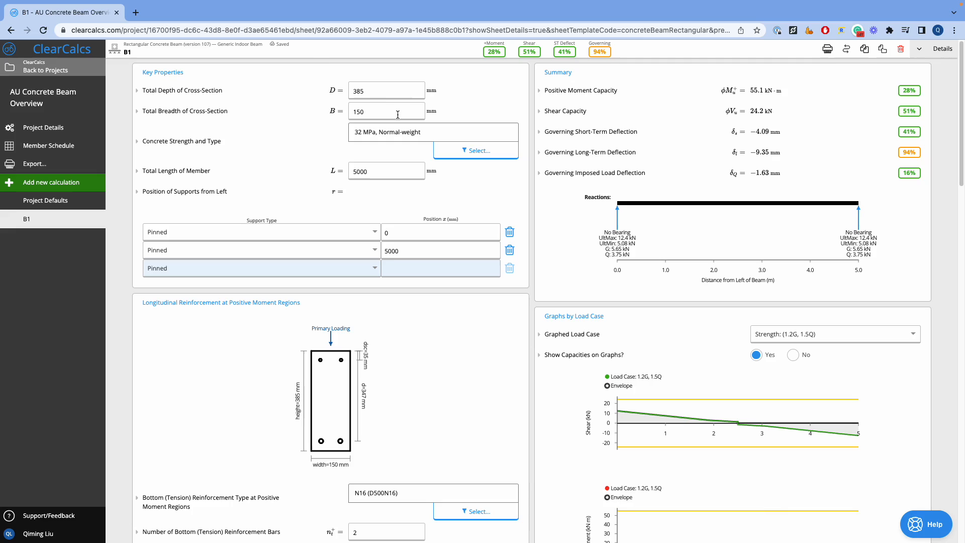
{"action": "left_click", "coordinate": [379, 174]}
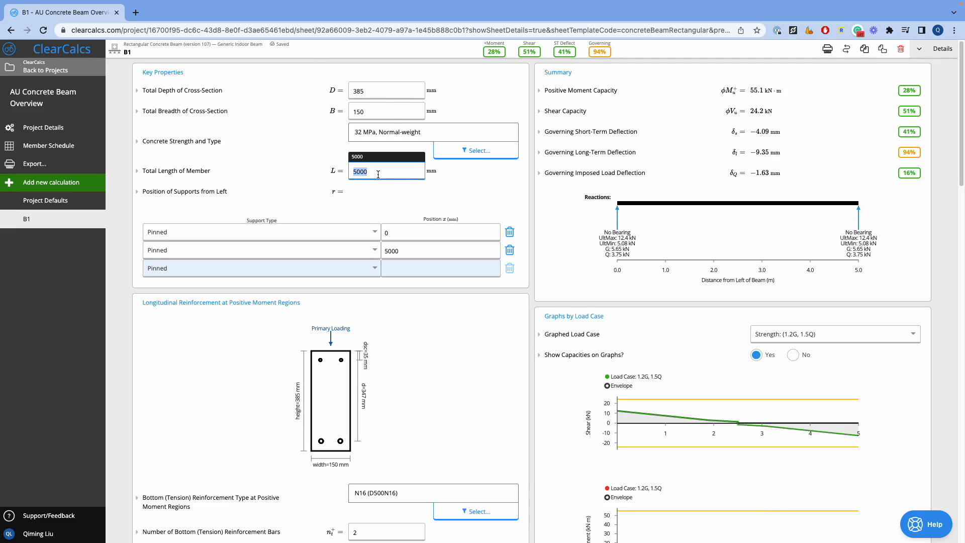
{"action": "left_click", "coordinate": [420, 185]}
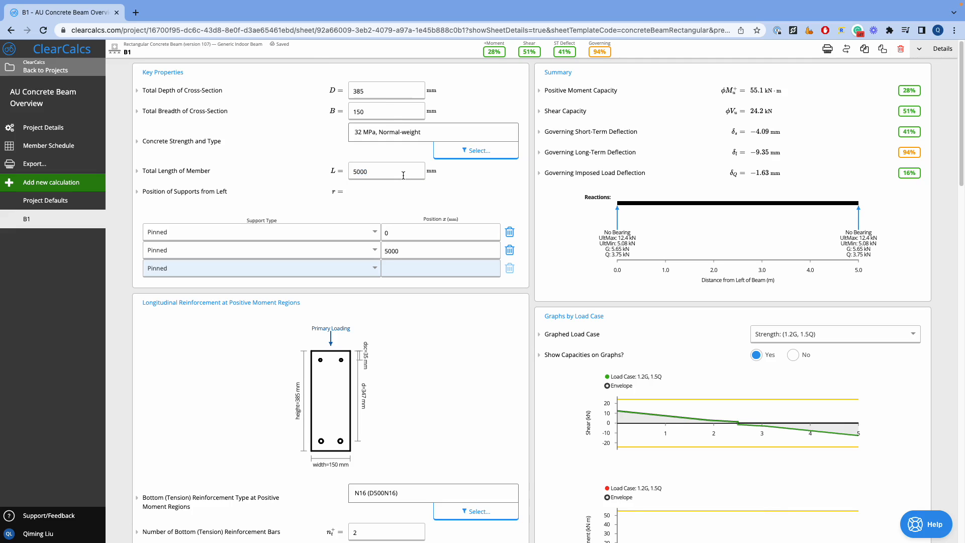
- View the available concrete strengths and the density filter options without changing the selected concrete
{"action": "left_click", "coordinate": [441, 151]}
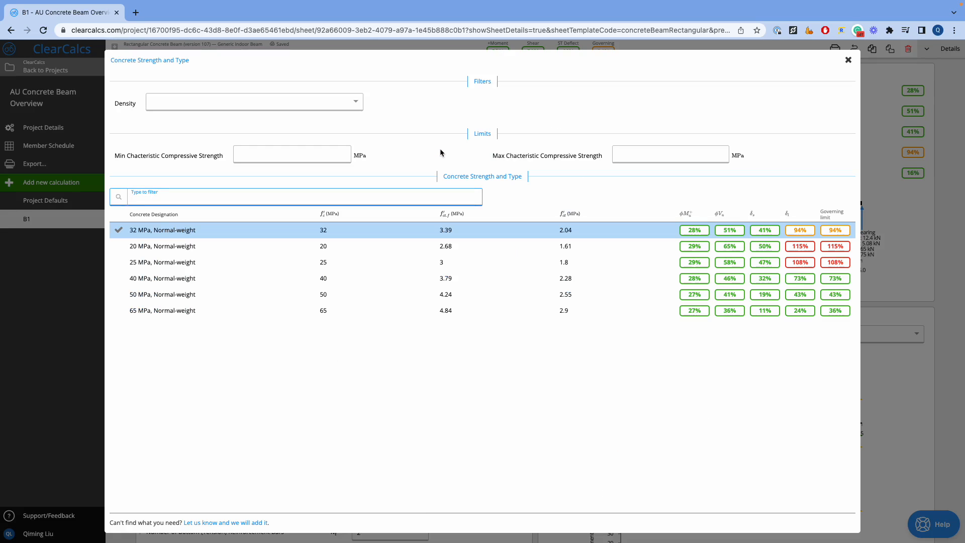
{"action": "left_click", "coordinate": [341, 105]}
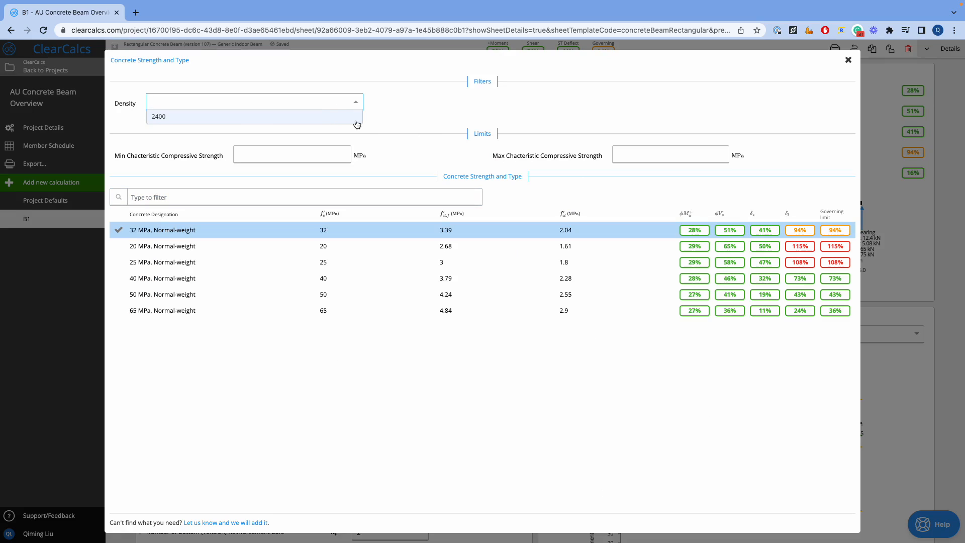
{"action": "left_click", "coordinate": [385, 119]}
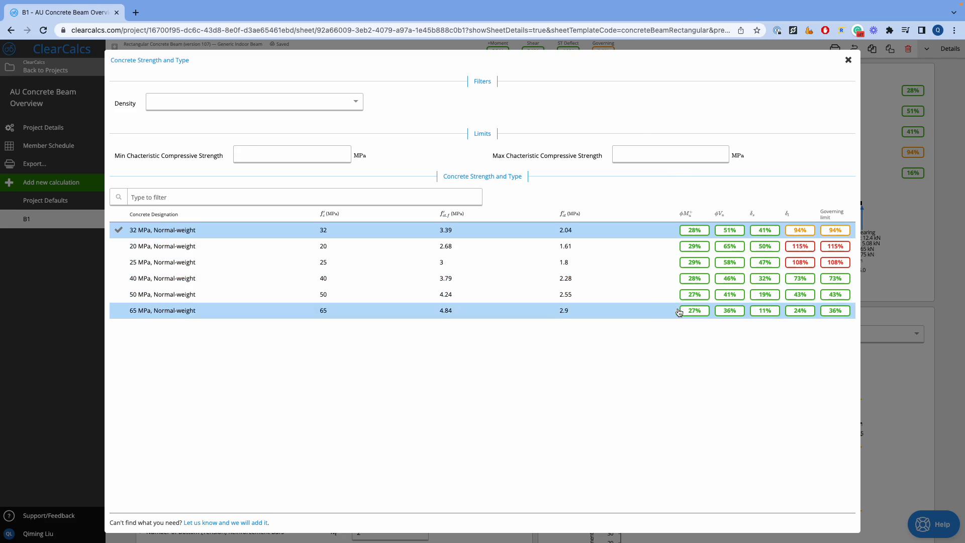
{"action": "left_click", "coordinate": [846, 59]}
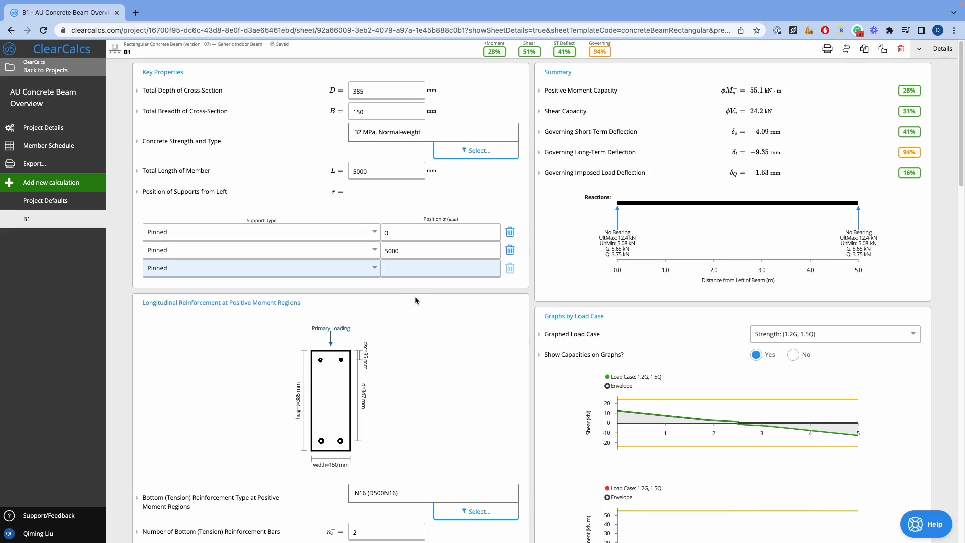
- View the help widget's instant answers and its options for contacting support, and close it
{"action": "left_click", "coordinate": [915, 525]}
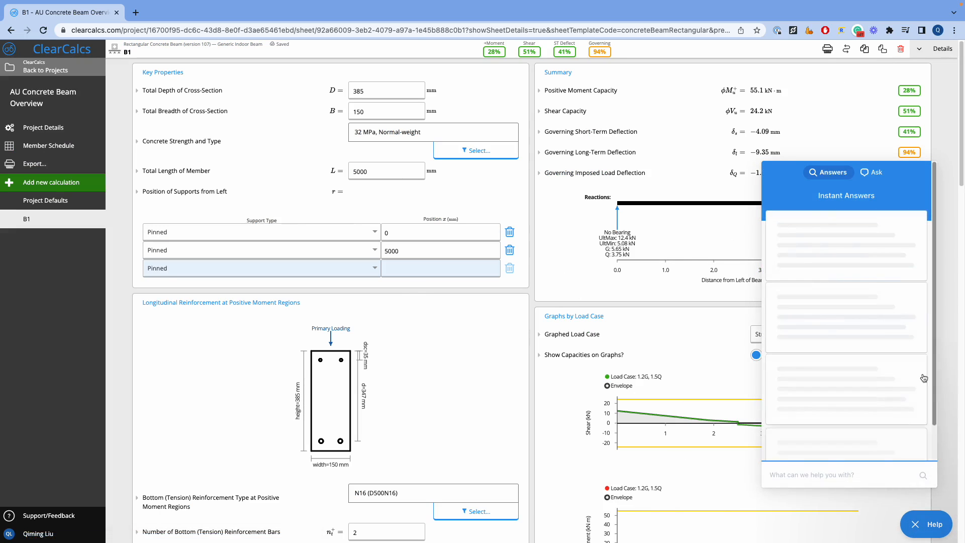
{"action": "left_click", "coordinate": [865, 172]}
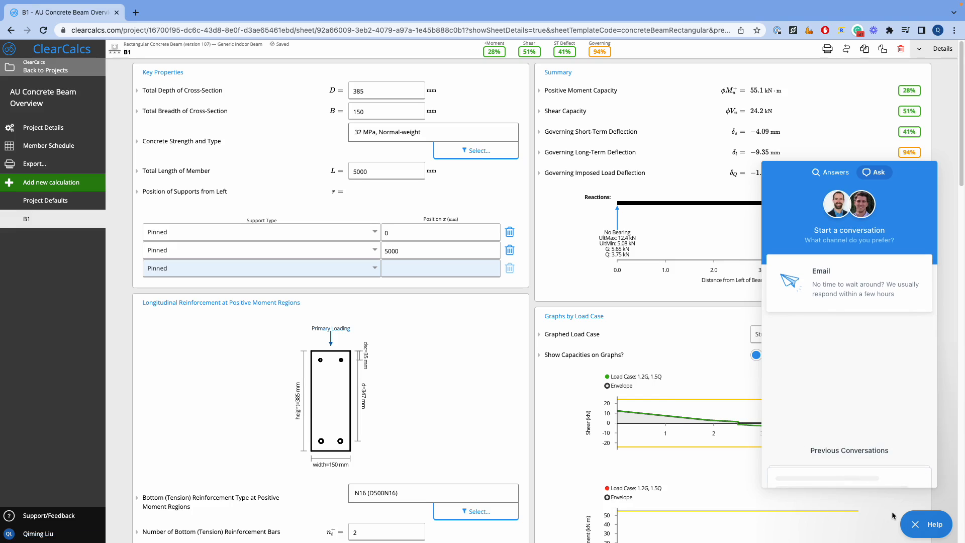
{"action": "left_click", "coordinate": [915, 524]}
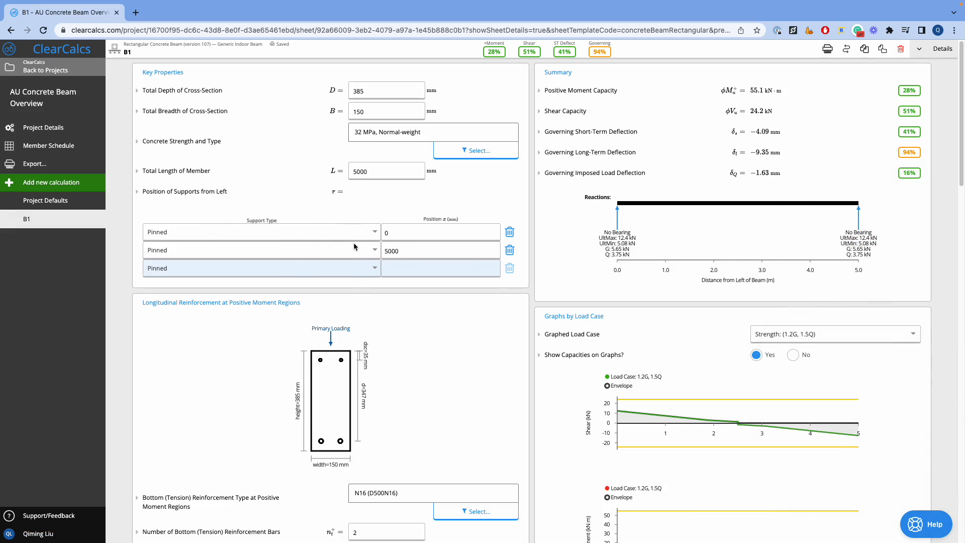
- Add a third pinned support at the beam's midspan, entering its position as L/2
{"action": "scroll", "coordinate": [359, 252], "scroll_direction": "down", "scroll_amount": 1}
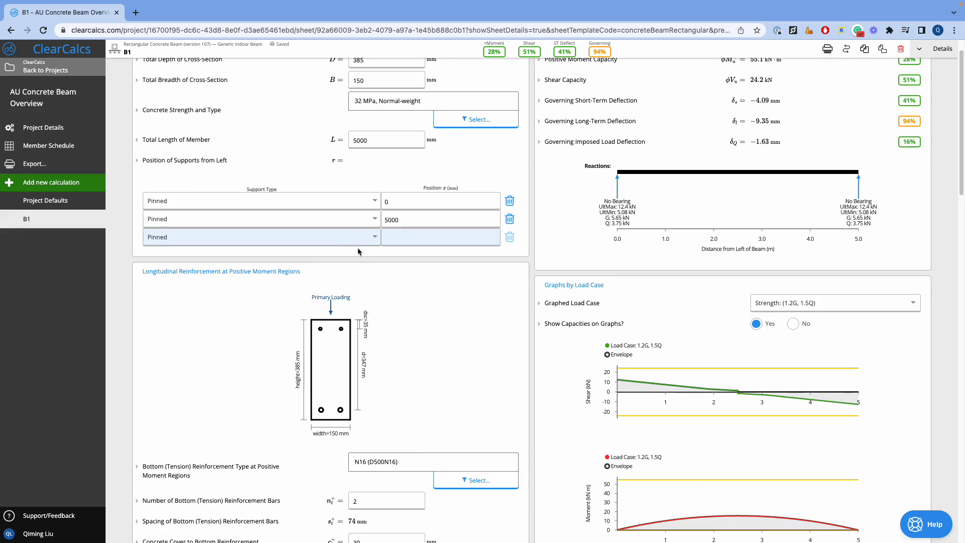
{"action": "scroll", "coordinate": [358, 248], "scroll_direction": "down", "scroll_amount": 3}
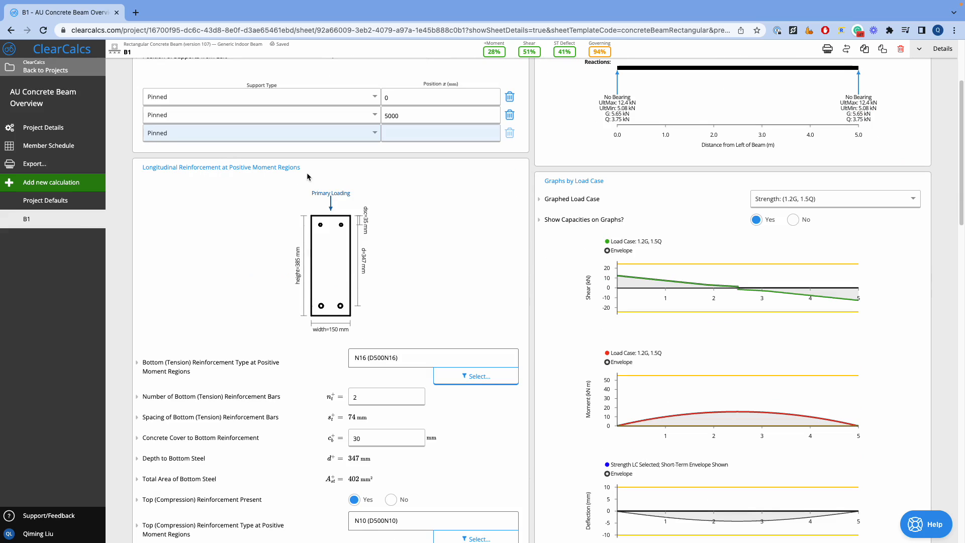
{"action": "scroll", "coordinate": [310, 176], "scroll_direction": "down", "scroll_amount": 1}
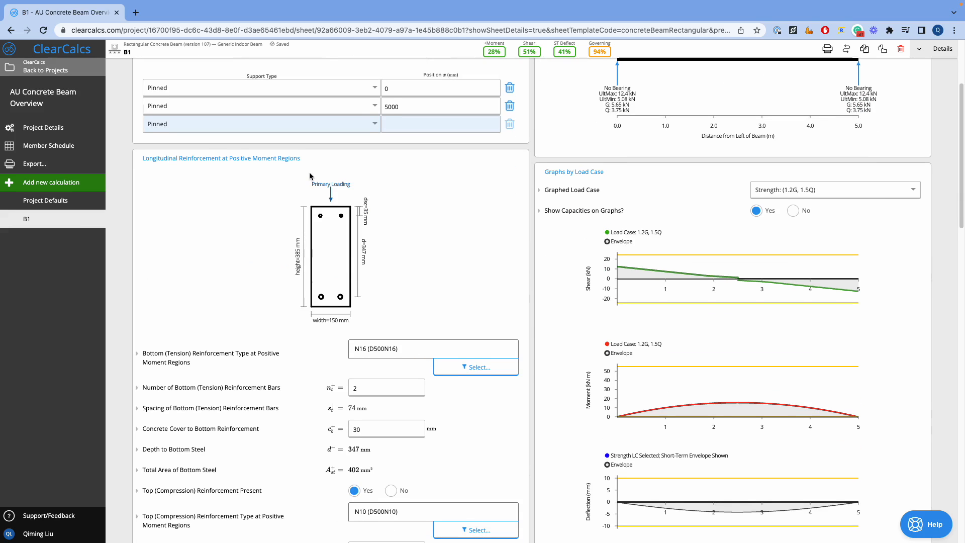
{"action": "scroll", "coordinate": [310, 176], "scroll_direction": "up", "scroll_amount": 3}
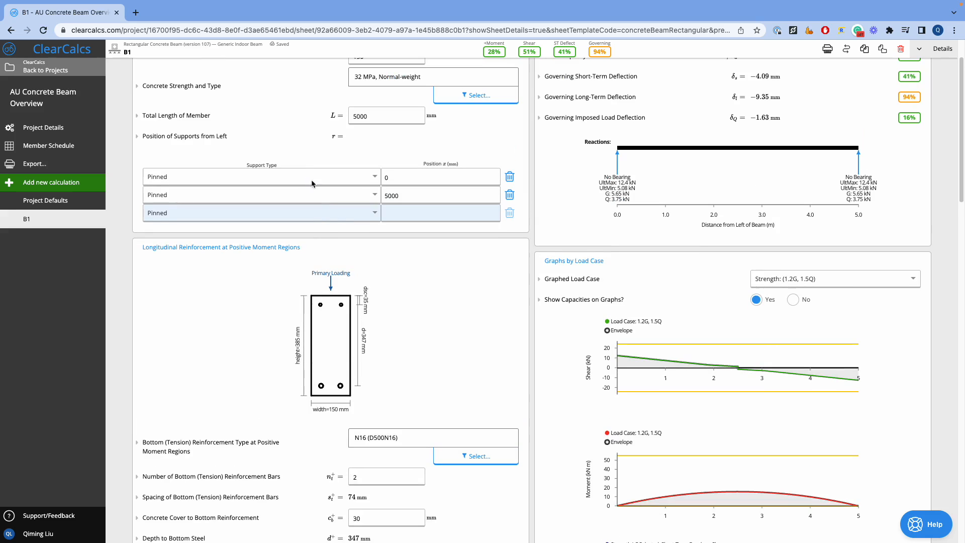
{"action": "left_click", "coordinate": [433, 218]}
{"action": "type", "text": "2500"}
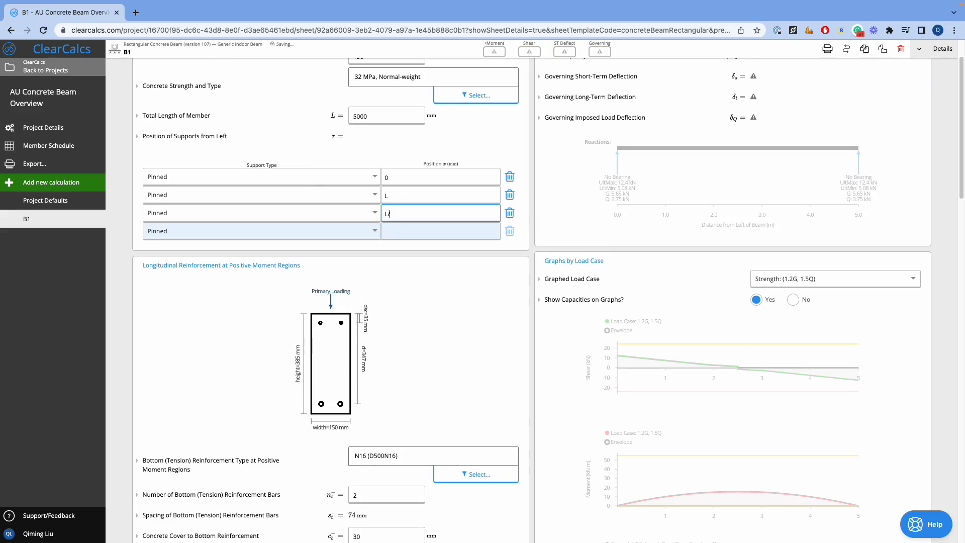
{"action": "key", "text": "Tab"}
- Examine the bar choices and reinforcement type filter for the bottom tension reinforcement at positive moment regions
{"action": "scroll", "coordinate": [475, 310], "scroll_direction": "down", "scroll_amount": 10}
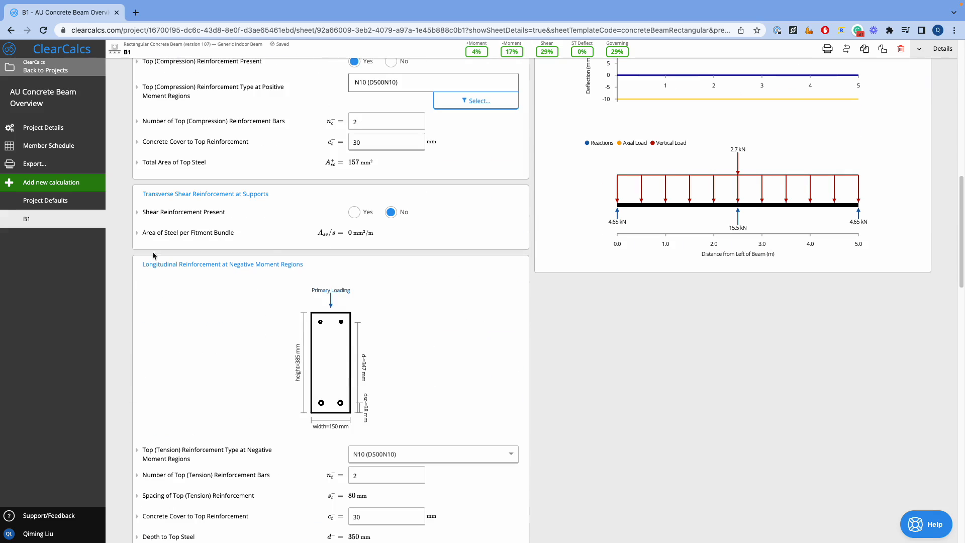
{"action": "scroll", "coordinate": [327, 352], "scroll_direction": "up", "scroll_amount": 4}
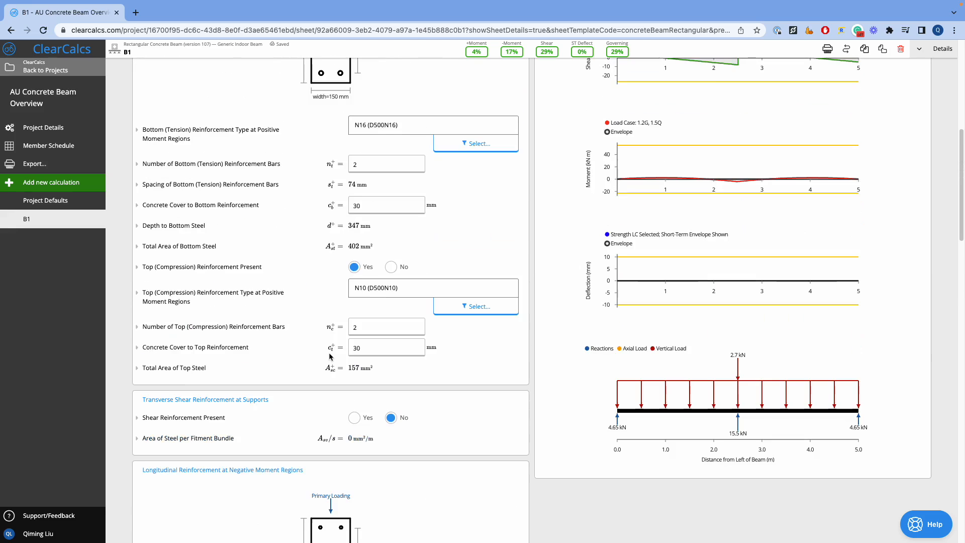
{"action": "scroll", "coordinate": [329, 356], "scroll_direction": "up", "scroll_amount": 3}
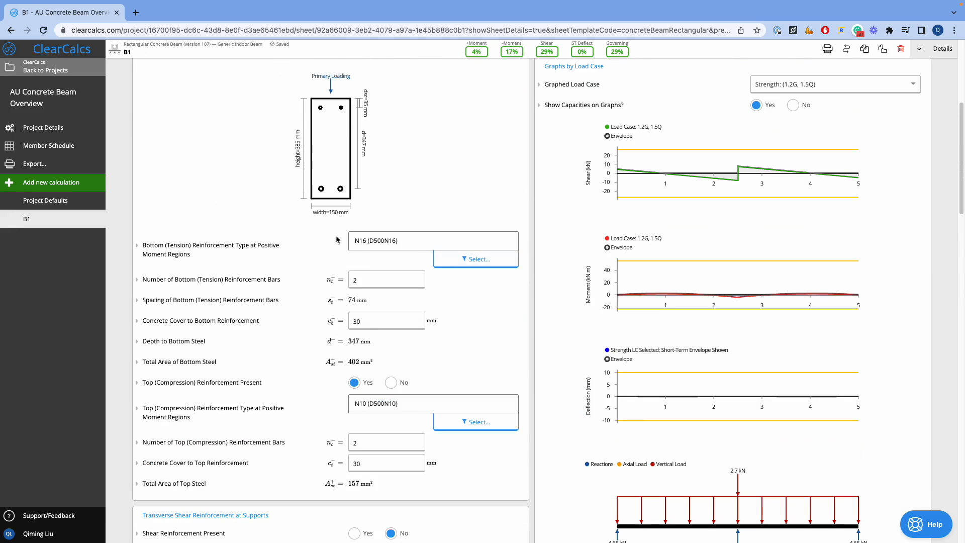
{"action": "left_click", "coordinate": [478, 259]}
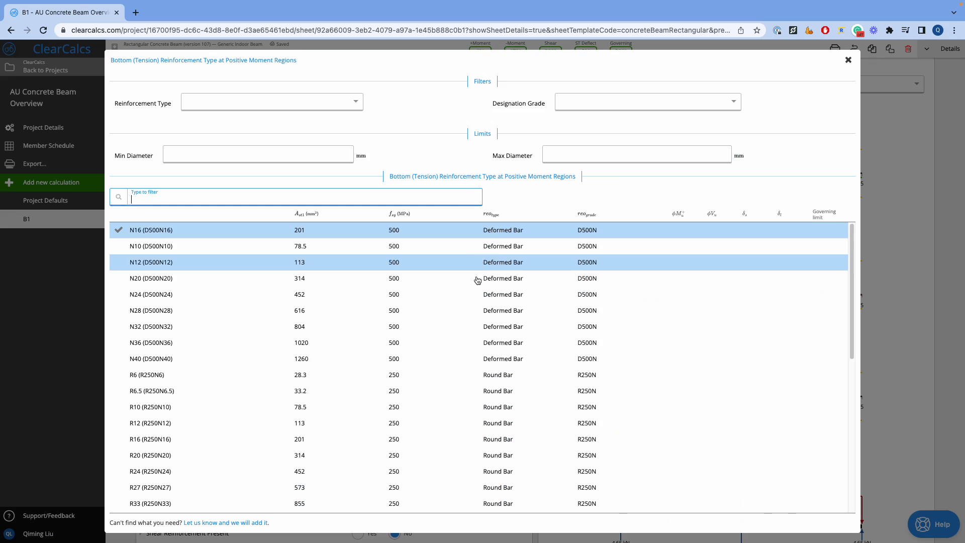
{"action": "left_click", "coordinate": [301, 106]}
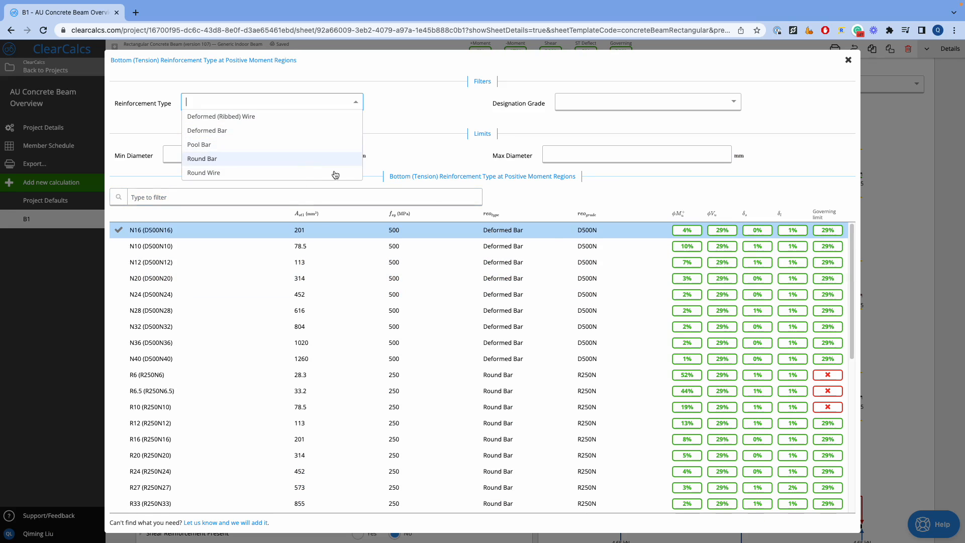
{"action": "left_click", "coordinate": [704, 163]}
{"action": "left_click", "coordinate": [848, 59]}
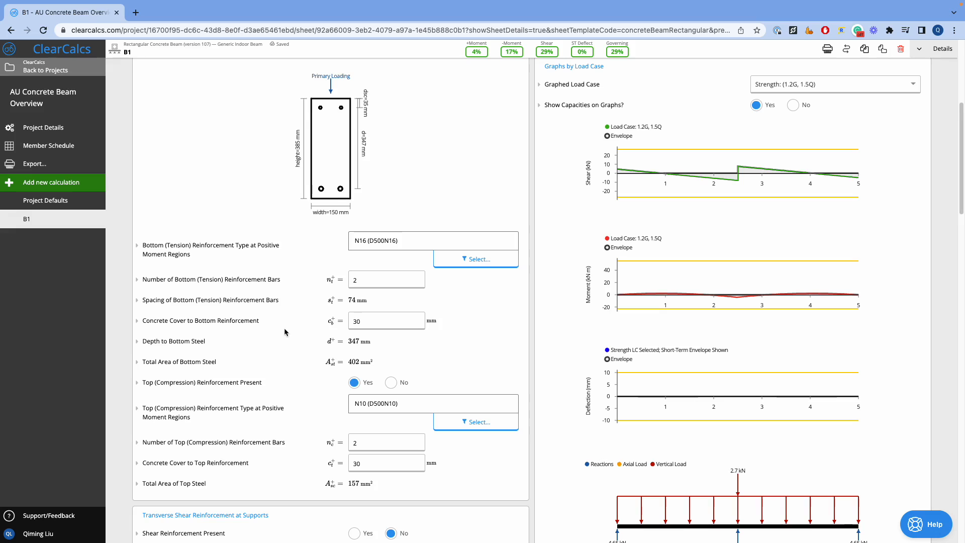
- Examine the bottom bar spacing's equation and code check, and the depth and total area of the bottom steel
{"action": "left_click", "coordinate": [266, 301]}
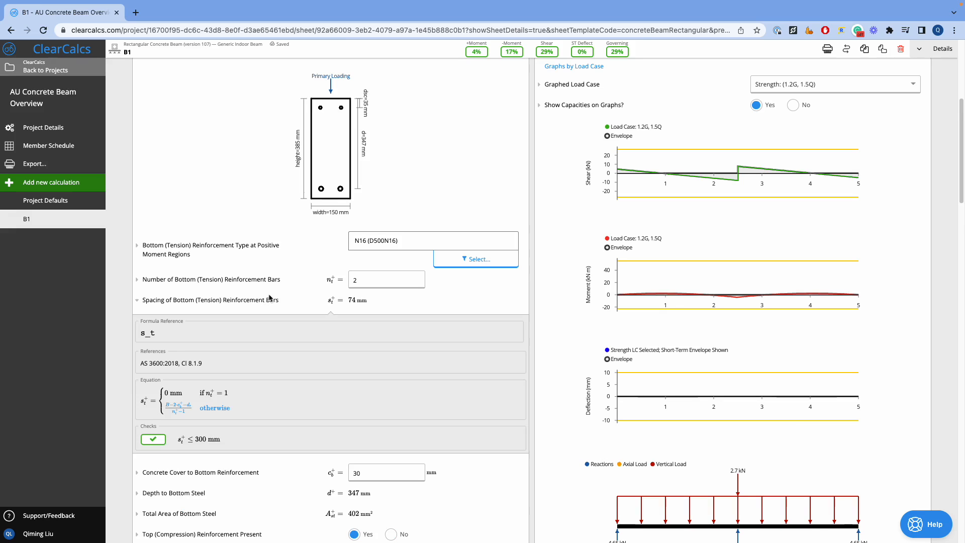
{"action": "left_click", "coordinate": [270, 300]}
{"action": "scroll", "coordinate": [283, 322], "scroll_direction": "down", "scroll_amount": 1}
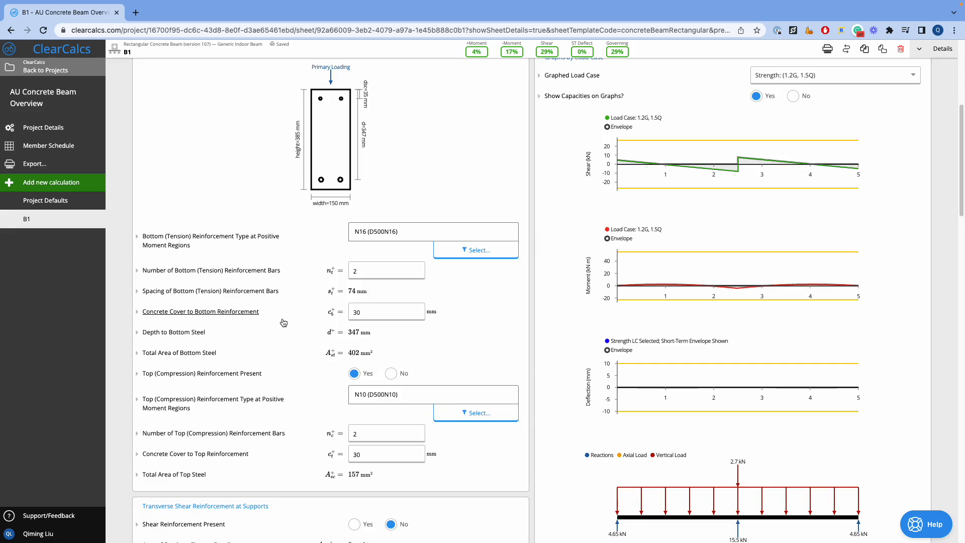
{"action": "scroll", "coordinate": [284, 322], "scroll_direction": "down", "scroll_amount": 1}
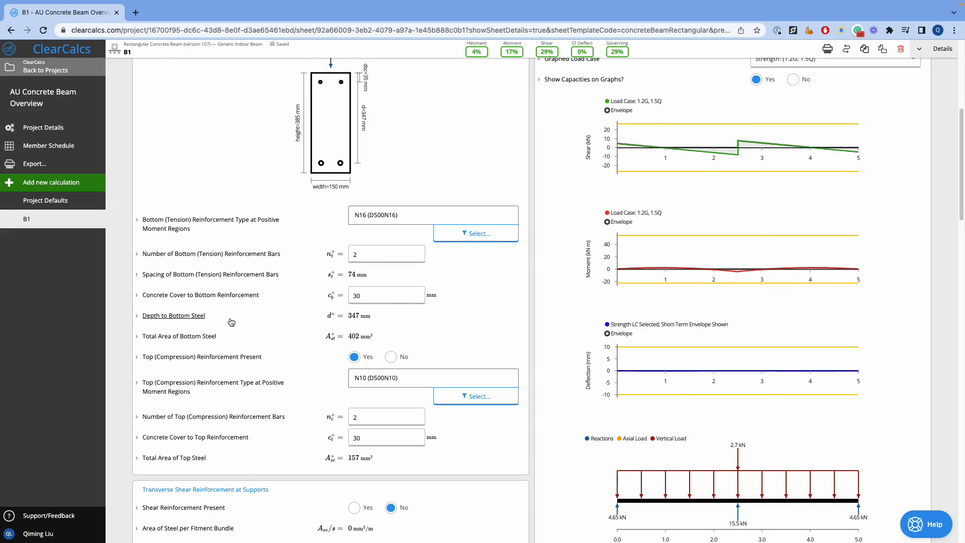
{"action": "left_click_drag", "start_coordinate": [369, 317], "coordinate": [326, 336]}
{"action": "left_click", "coordinate": [368, 325]}
{"action": "left_click", "coordinate": [373, 339]}
{"action": "scroll", "coordinate": [442, 340], "scroll_direction": "down", "scroll_amount": 2}
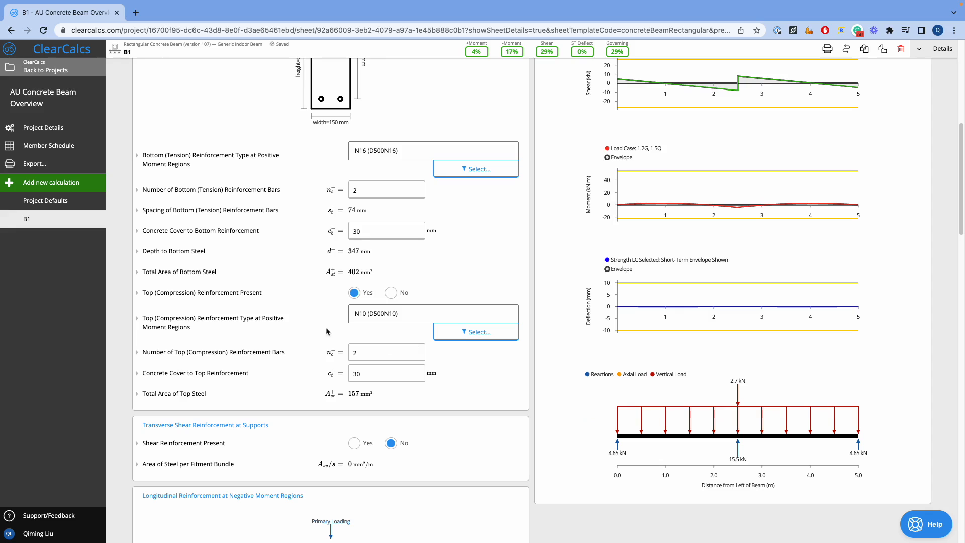
- Switch the top compression reinforcement off and on again, and view its available bar types
{"action": "left_click", "coordinate": [392, 293]}
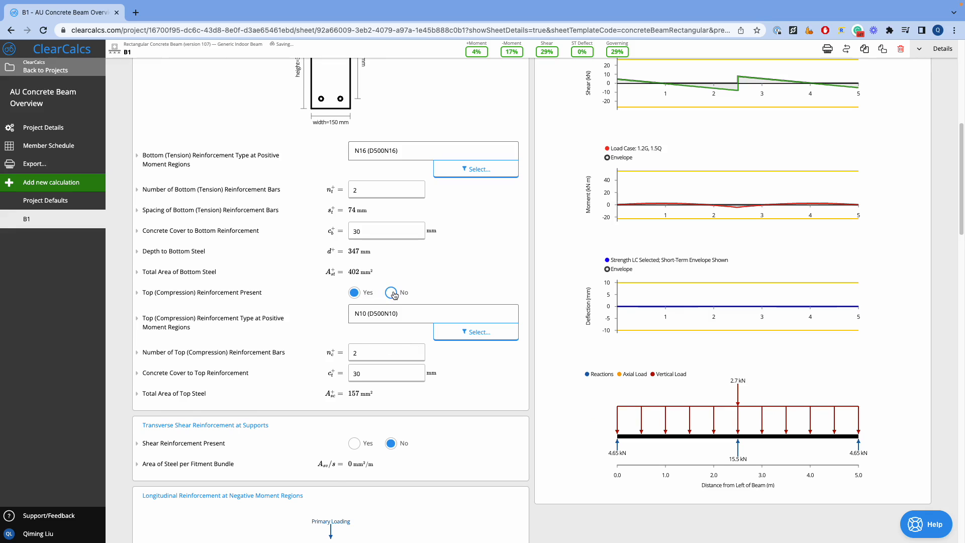
{"action": "left_click", "coordinate": [361, 297]}
{"action": "left_click", "coordinate": [464, 332]}
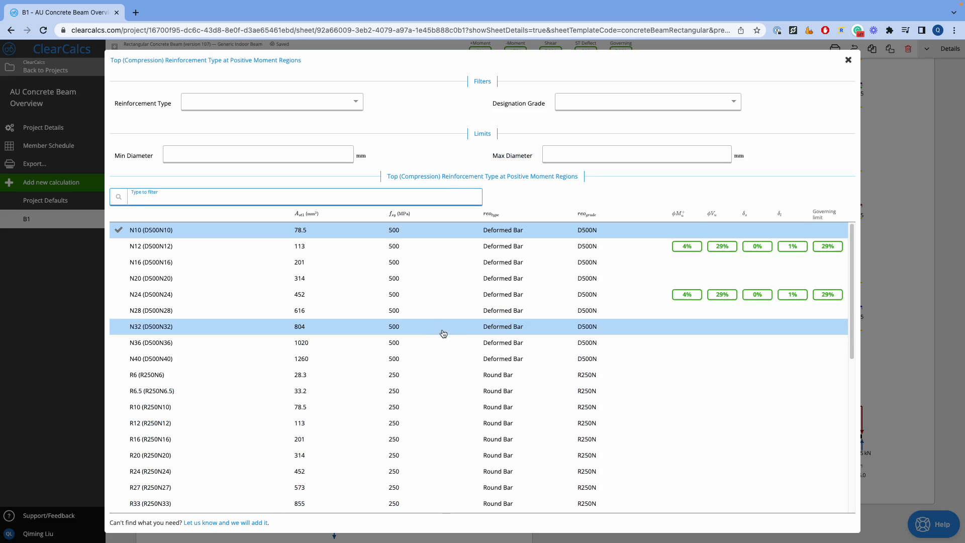
{"action": "left_click", "coordinate": [848, 60]}
- Turn on shear reinforcement in the transverse shear reinforcement at supports section
{"action": "scroll", "coordinate": [450, 317], "scroll_direction": "down", "scroll_amount": 1}
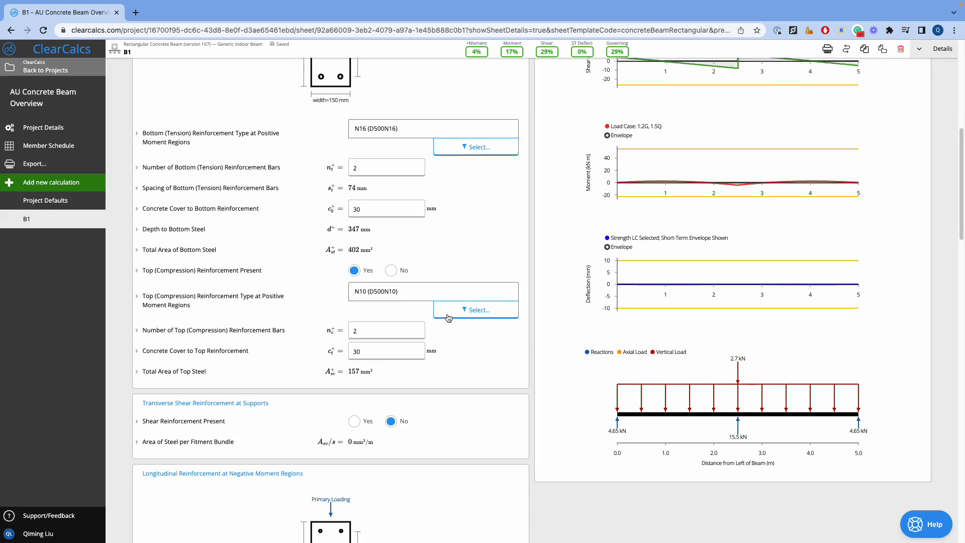
{"action": "scroll", "coordinate": [399, 330], "scroll_direction": "down", "scroll_amount": 1}
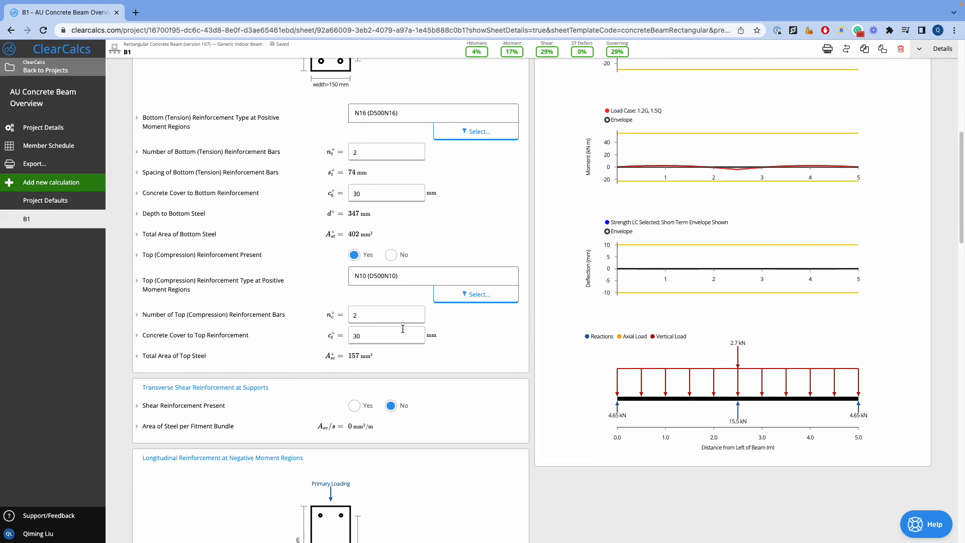
{"action": "scroll", "coordinate": [402, 329], "scroll_direction": "down", "scroll_amount": 5}
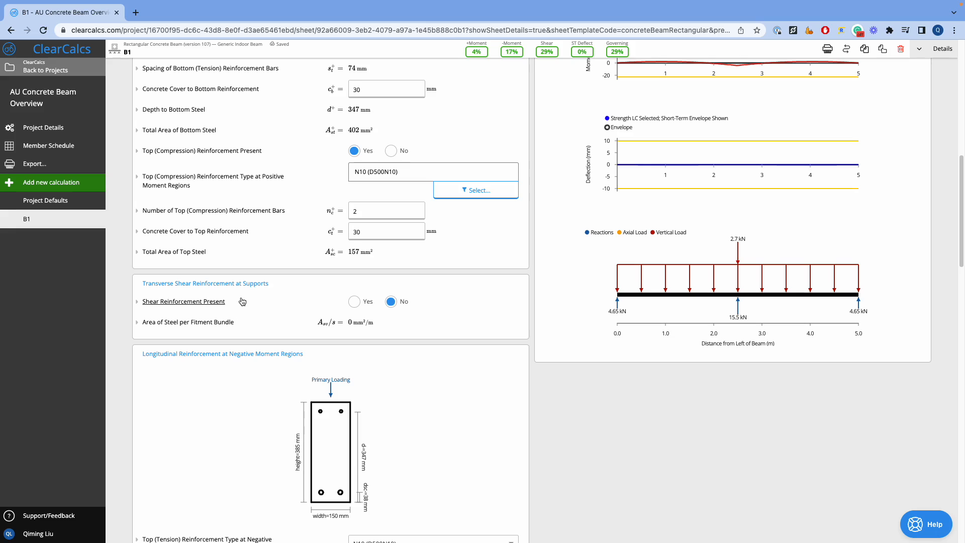
{"action": "left_click", "coordinate": [361, 309]}
{"action": "scroll", "coordinate": [400, 320], "scroll_direction": "down", "scroll_amount": 1}
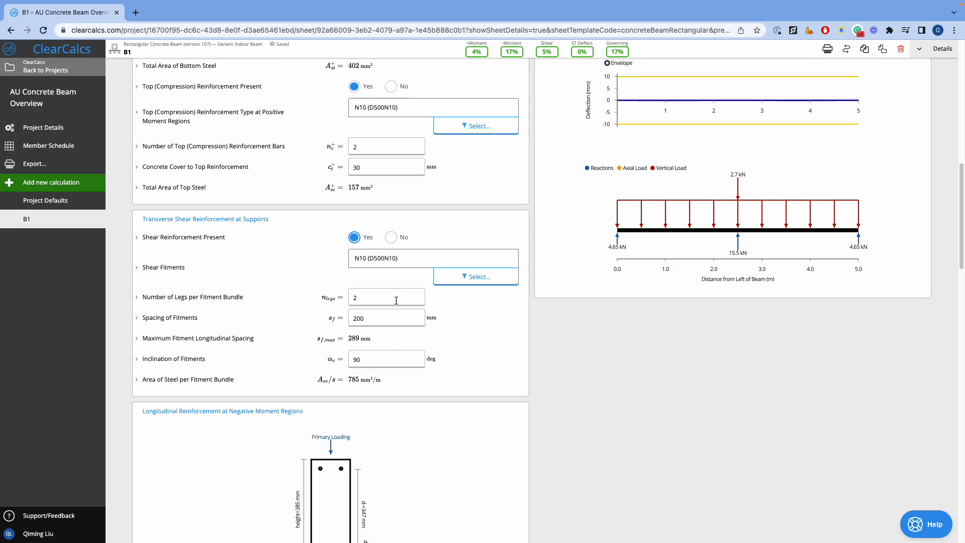
- Read the explanation of the number of legs per fitment bundle and review the fitment spacing and inclination inputs
{"action": "left_click", "coordinate": [241, 300]}
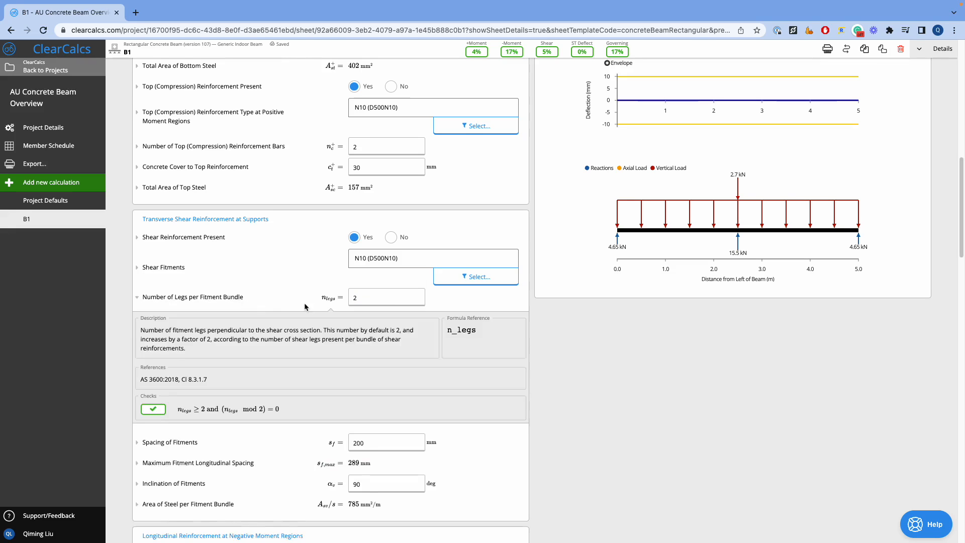
{"action": "scroll", "coordinate": [305, 302], "scroll_direction": "down", "scroll_amount": 3}
{"action": "scroll", "coordinate": [308, 306], "scroll_direction": "down", "scroll_amount": 1}
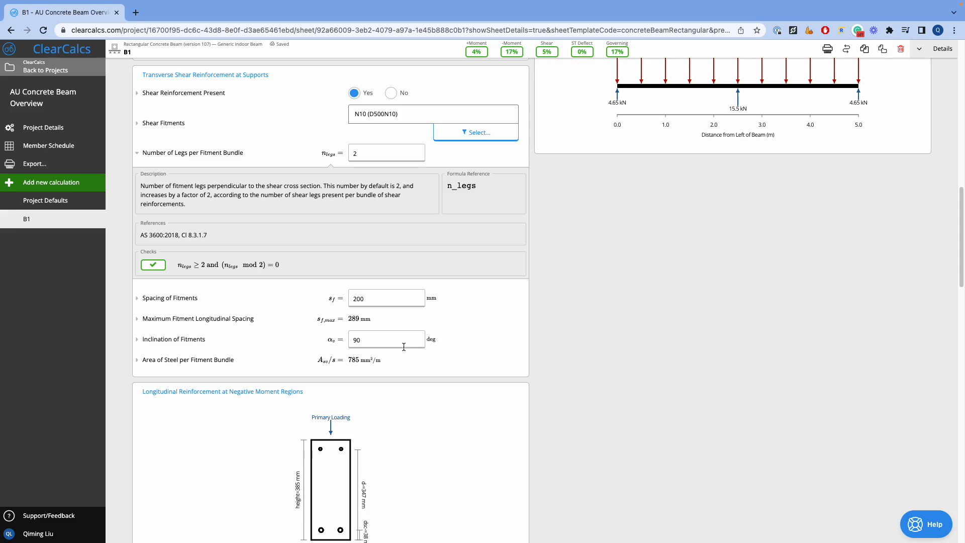
{"action": "scroll", "coordinate": [403, 345], "scroll_direction": "down", "scroll_amount": 2}
{"action": "scroll", "coordinate": [408, 332], "scroll_direction": "down", "scroll_amount": 1}
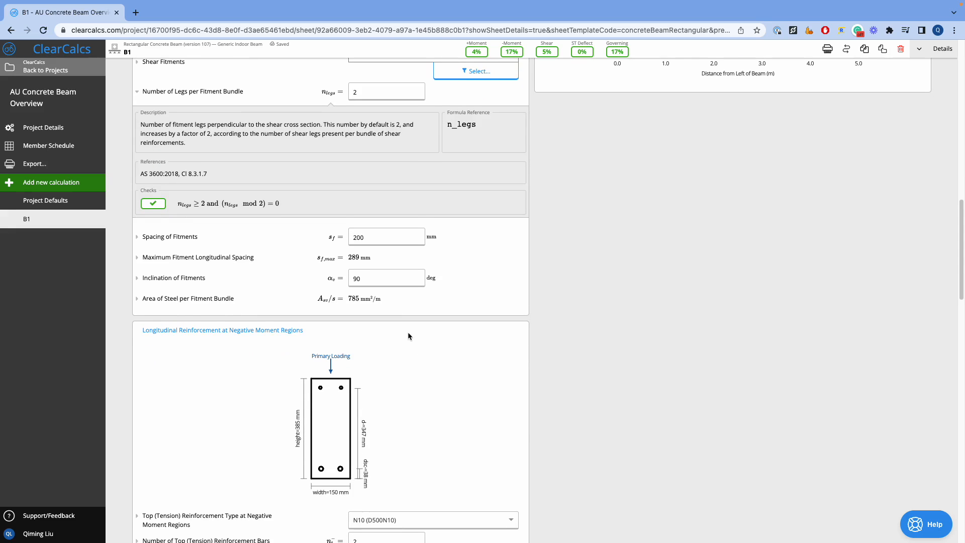
- Examine the maximum fitment longitudinal spacing's equation and check, and review the longitudinal reinforcement inputs at negative moment regions
{"action": "scroll", "coordinate": [408, 333], "scroll_direction": "down", "scroll_amount": 1}
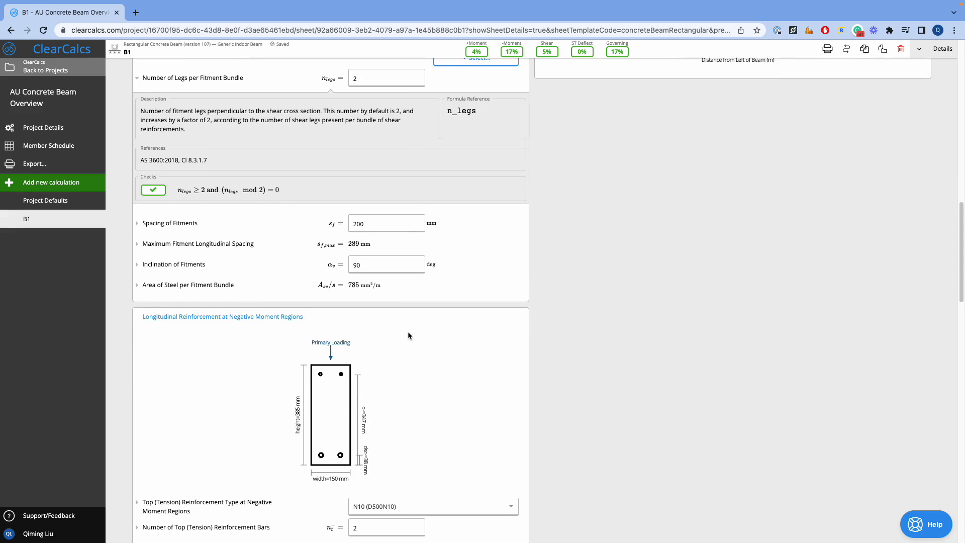
{"action": "left_click", "coordinate": [238, 246]}
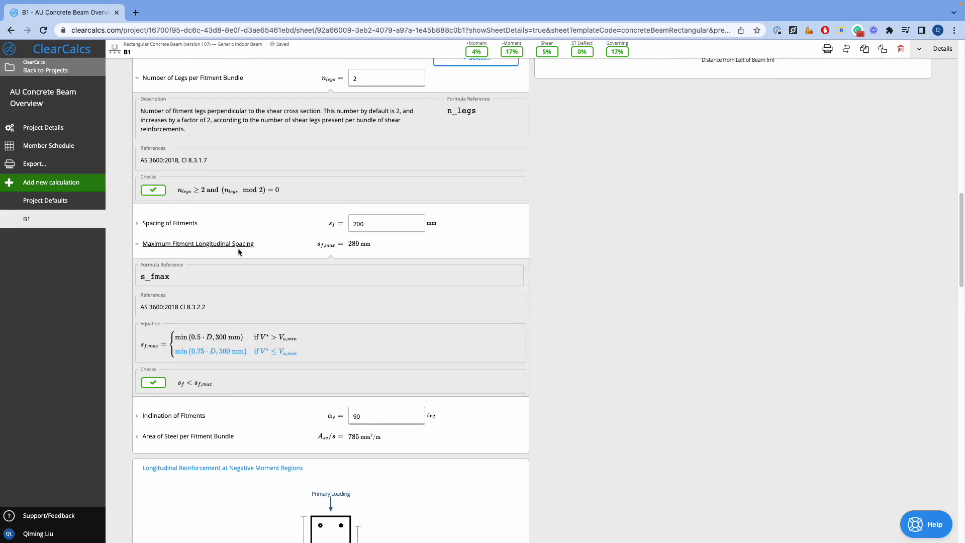
{"action": "scroll", "coordinate": [250, 267], "scroll_direction": "down", "scroll_amount": 3}
{"action": "scroll", "coordinate": [257, 262], "scroll_direction": "down", "scroll_amount": 5}
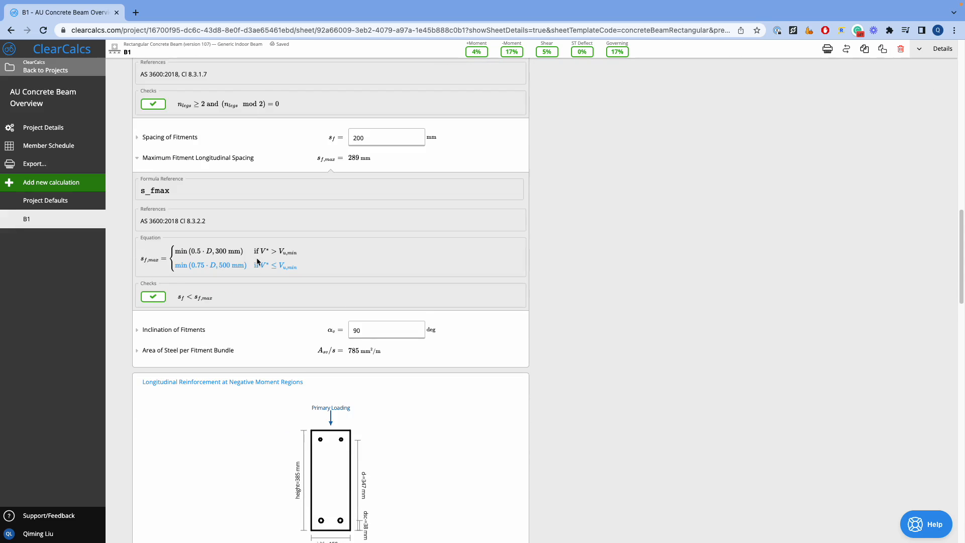
{"action": "scroll", "coordinate": [258, 263], "scroll_direction": "down", "scroll_amount": 8}
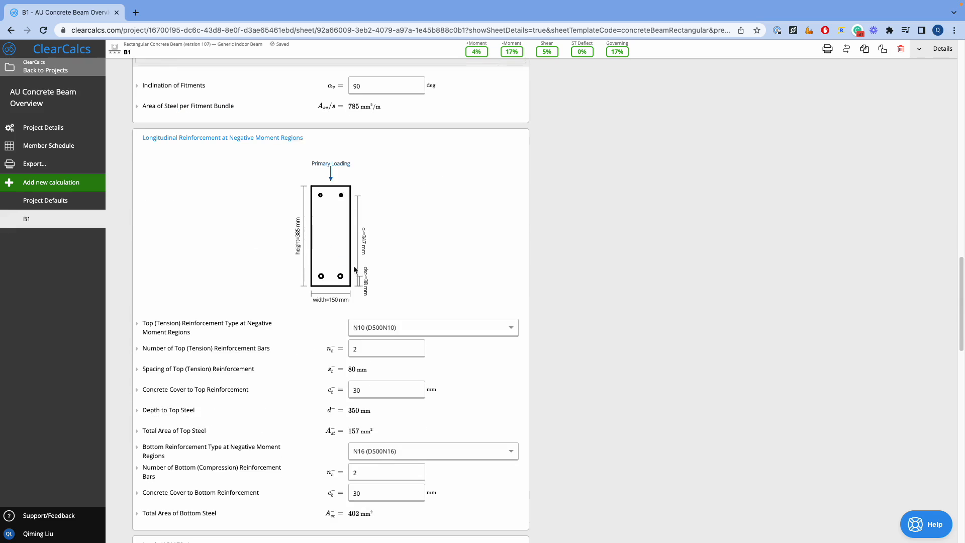
{"action": "scroll", "coordinate": [394, 416], "scroll_direction": "down", "scroll_amount": 5}
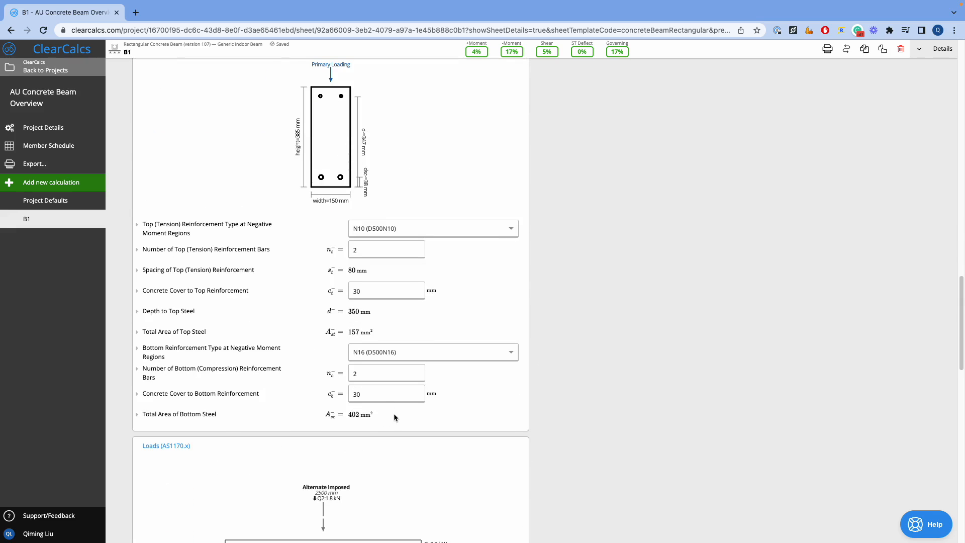
- Review the beam's loads, view the Floor Load's magnitude editor and its options for linking another calculator, and close both without changes
{"action": "scroll", "coordinate": [383, 396], "scroll_direction": "down", "scroll_amount": 19}
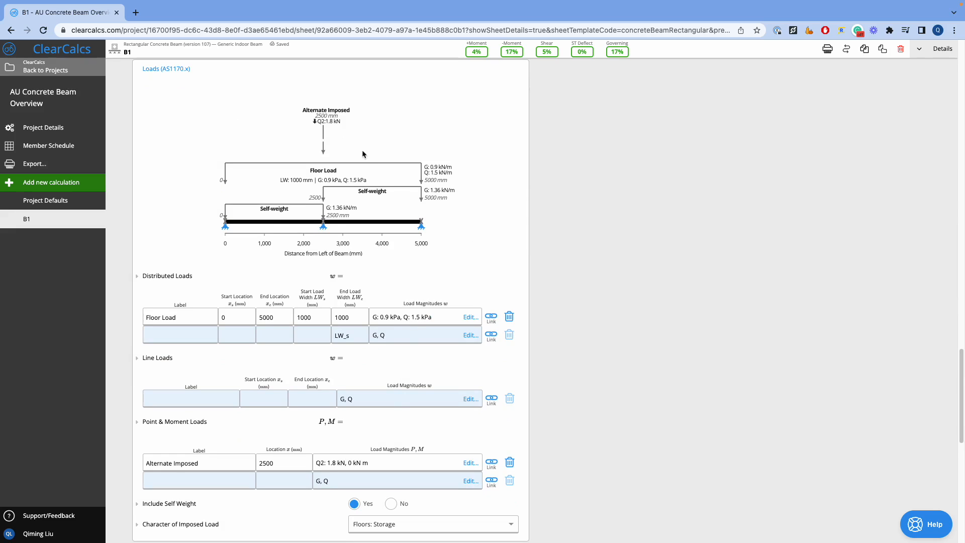
{"action": "left_click", "coordinate": [465, 318]}
{"action": "left_click", "coordinate": [603, 342]}
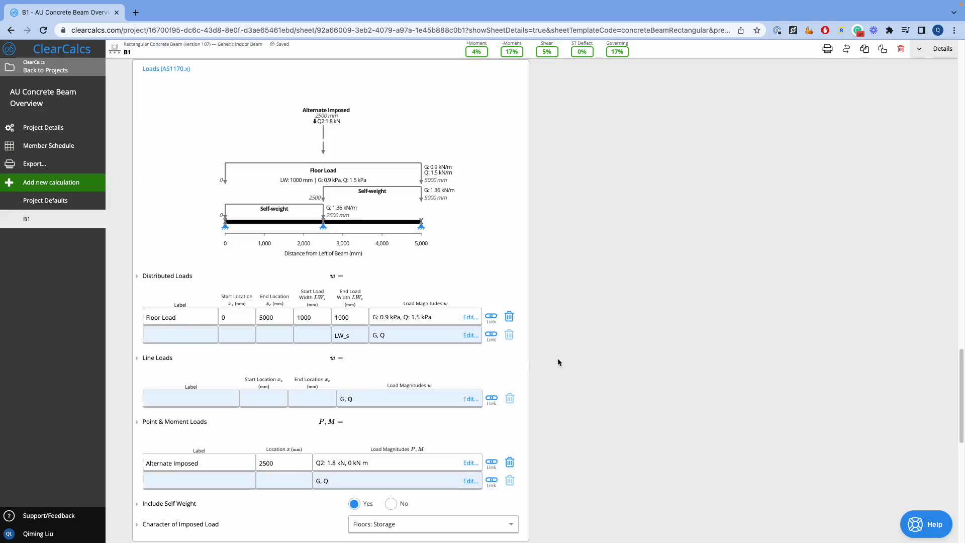
{"action": "left_click", "coordinate": [490, 318]}
{"action": "left_click", "coordinate": [484, 278]}
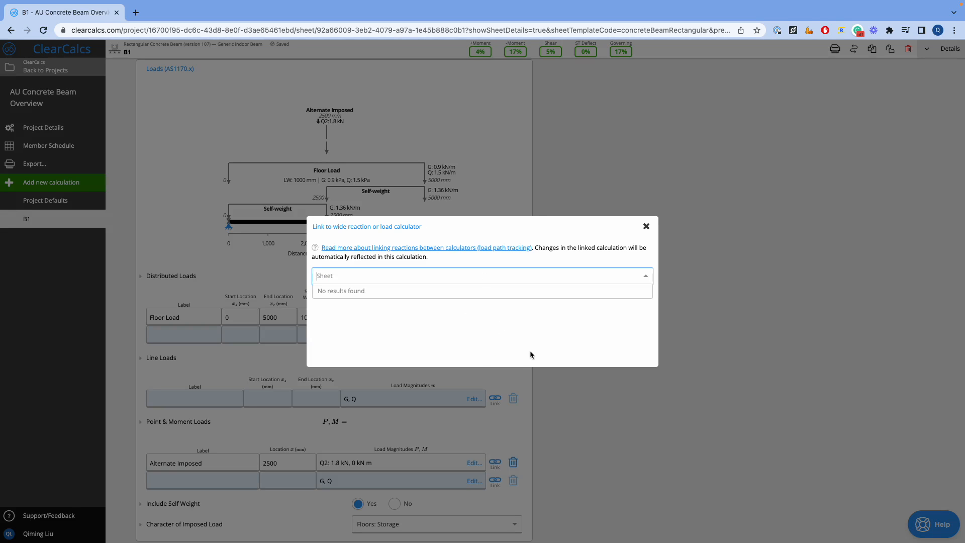
{"action": "left_click", "coordinate": [530, 351]}
{"action": "left_click", "coordinate": [640, 232]}
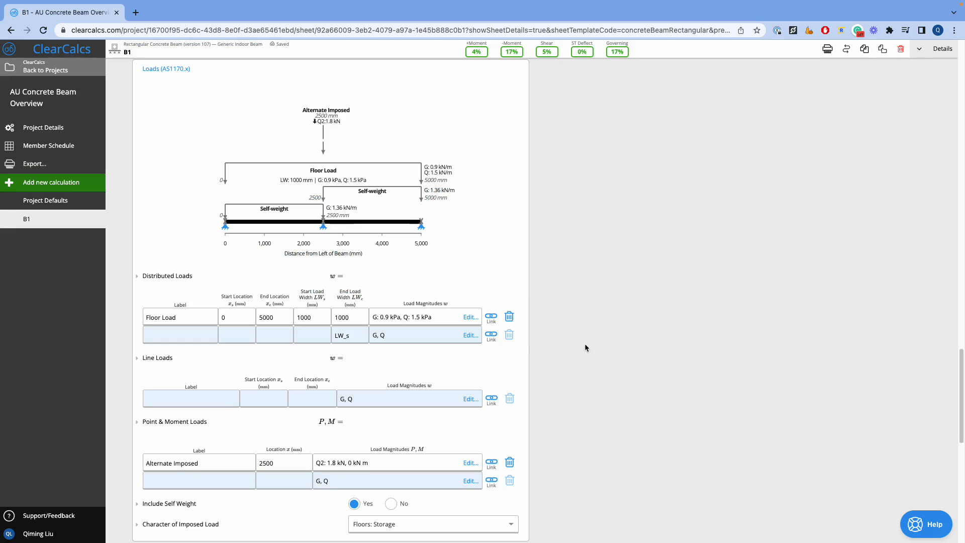
- Review the design criteria for deflection limits, design service life and climate environment type
{"action": "scroll", "coordinate": [457, 345], "scroll_direction": "down", "scroll_amount": 6}
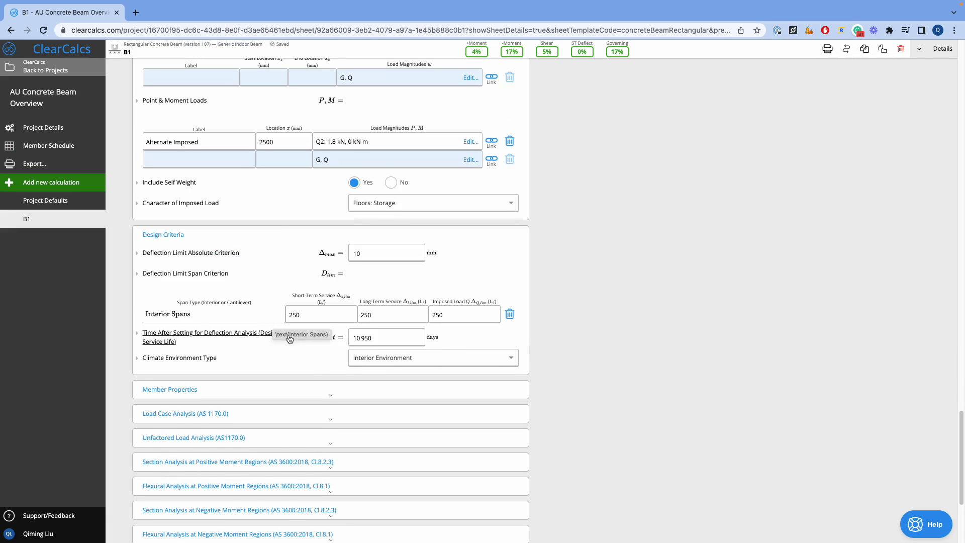
{"action": "scroll", "coordinate": [289, 331], "scroll_direction": "down", "scroll_amount": 3}
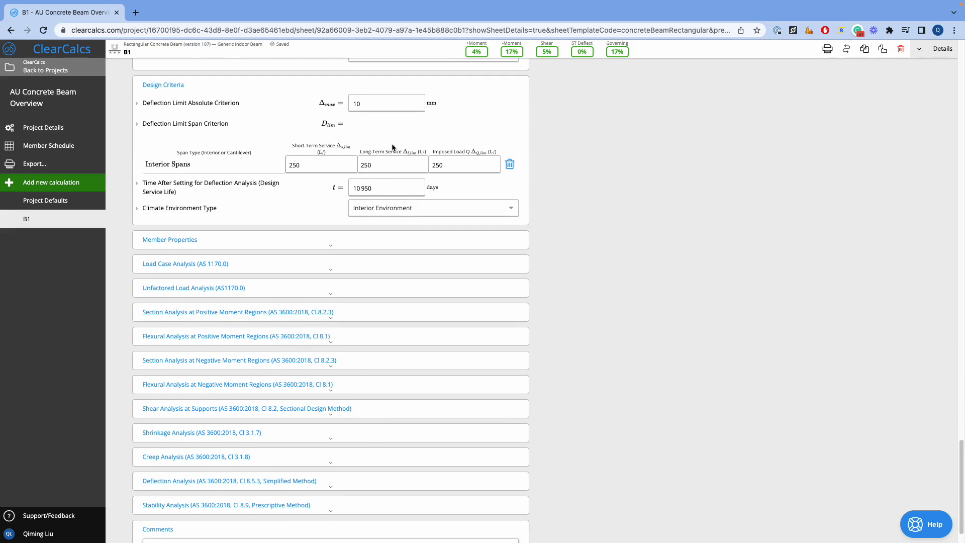
{"action": "scroll", "coordinate": [392, 151], "scroll_direction": "down", "scroll_amount": 1}
{"action": "scroll", "coordinate": [347, 211], "scroll_direction": "down", "scroll_amount": 1}
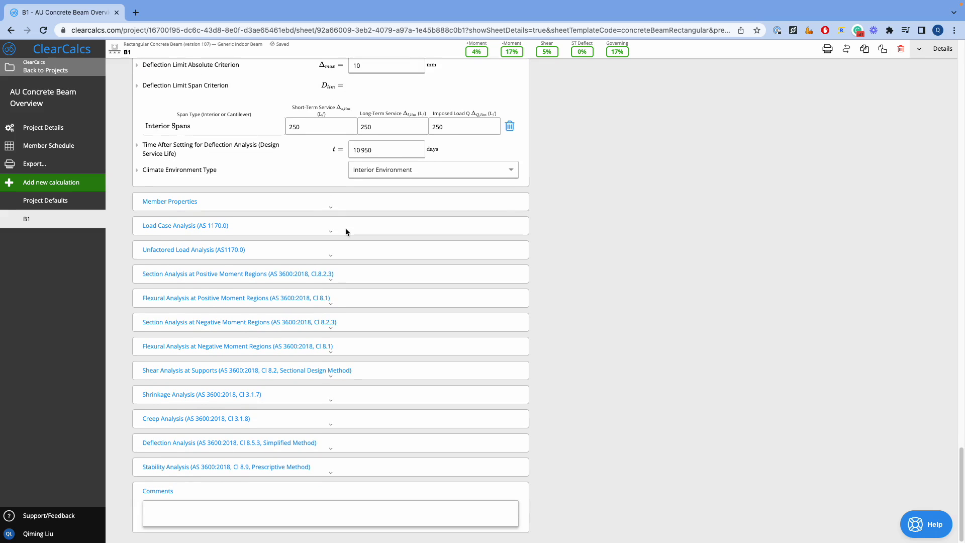
- Expand the load case analysis and member properties sections and review the strength, short-term and long-term service load cases
{"action": "left_click", "coordinate": [345, 228]}
{"action": "scroll", "coordinate": [303, 160], "scroll_direction": "down", "scroll_amount": 1}
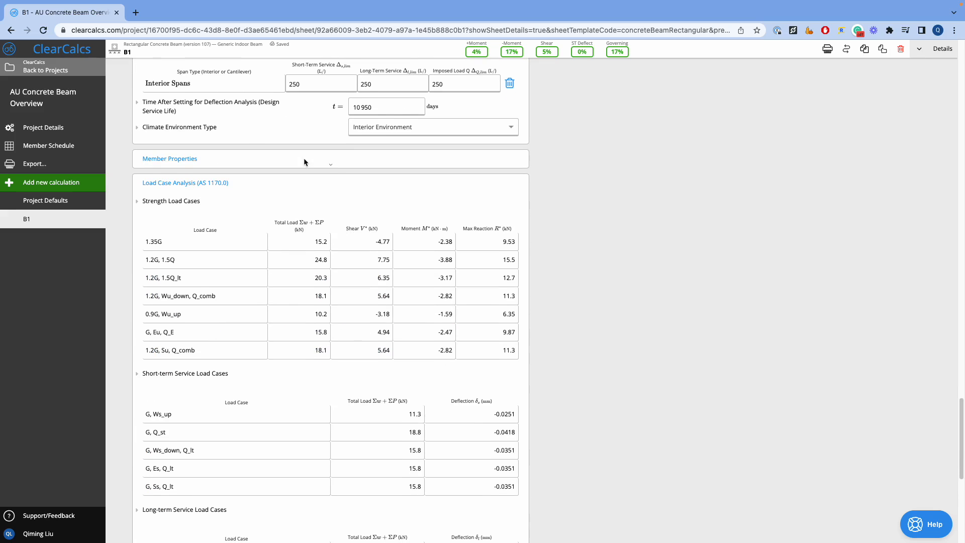
{"action": "left_click", "coordinate": [305, 165]}
{"action": "scroll", "coordinate": [317, 191], "scroll_direction": "down", "scroll_amount": 8}
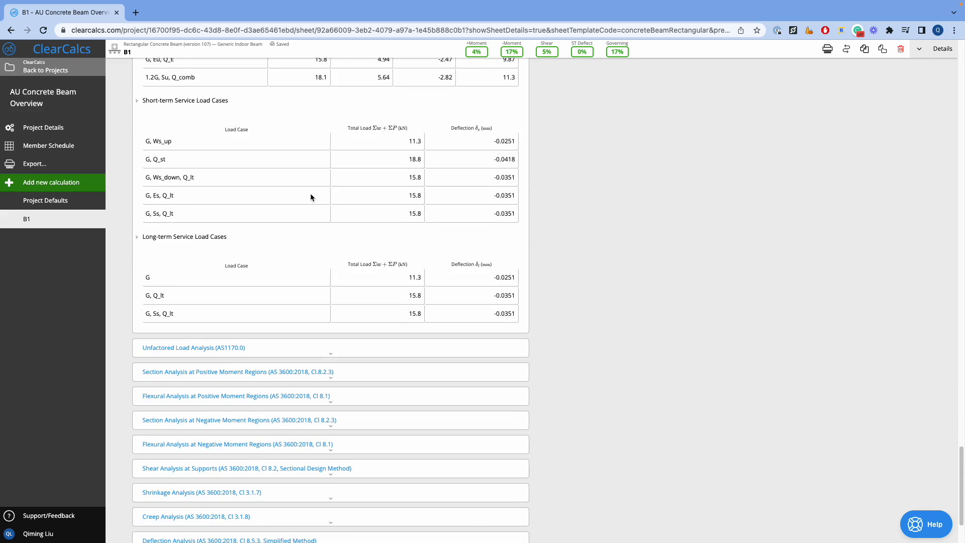
{"action": "scroll", "coordinate": [316, 282], "scroll_direction": "down", "scroll_amount": 2}
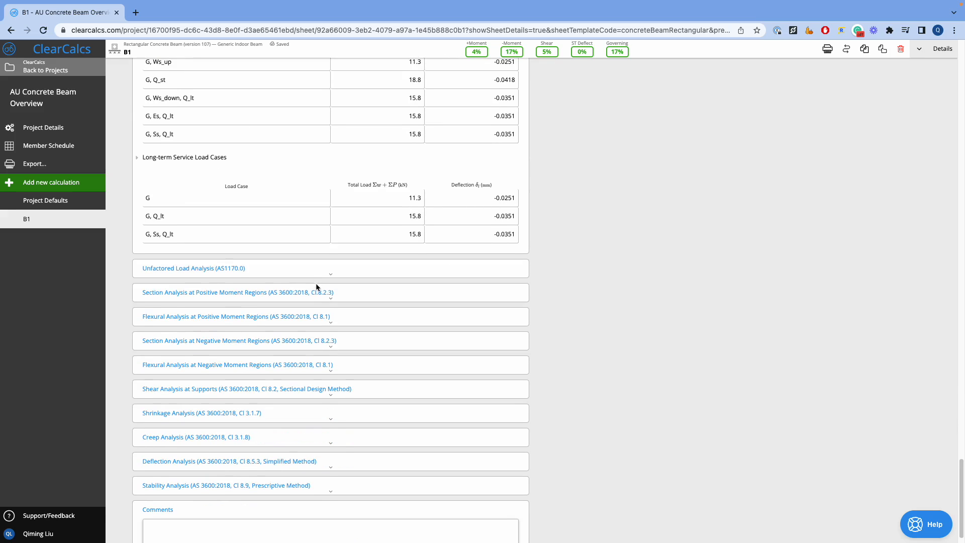
- Expand the flexural analysis at positive moment regions and examine the capacity factor in bending's description, reference and equation
{"action": "left_click", "coordinate": [317, 316]}
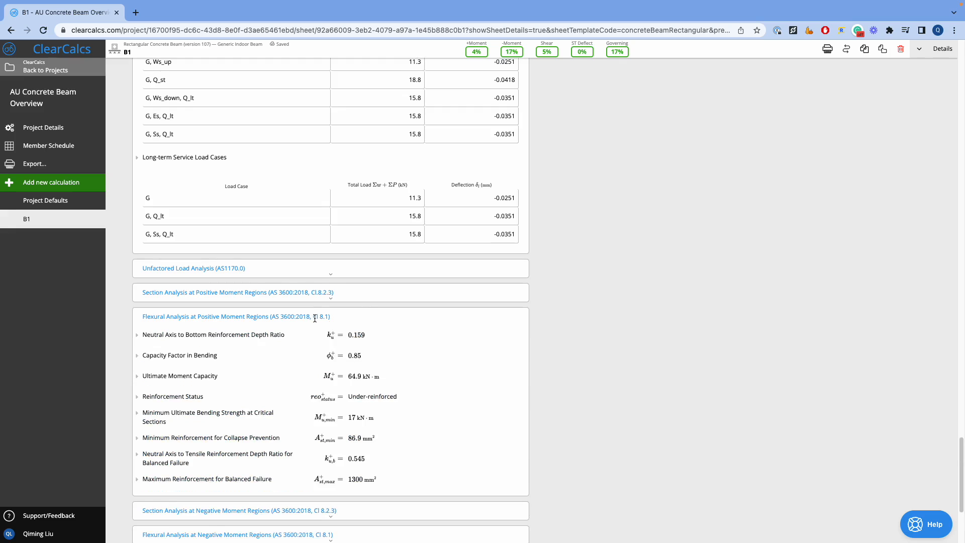
{"action": "scroll", "coordinate": [316, 322], "scroll_direction": "down", "scroll_amount": 3}
{"action": "left_click_drag", "start_coordinate": [369, 258], "coordinate": [326, 252]}
{"action": "left_click", "coordinate": [398, 278]}
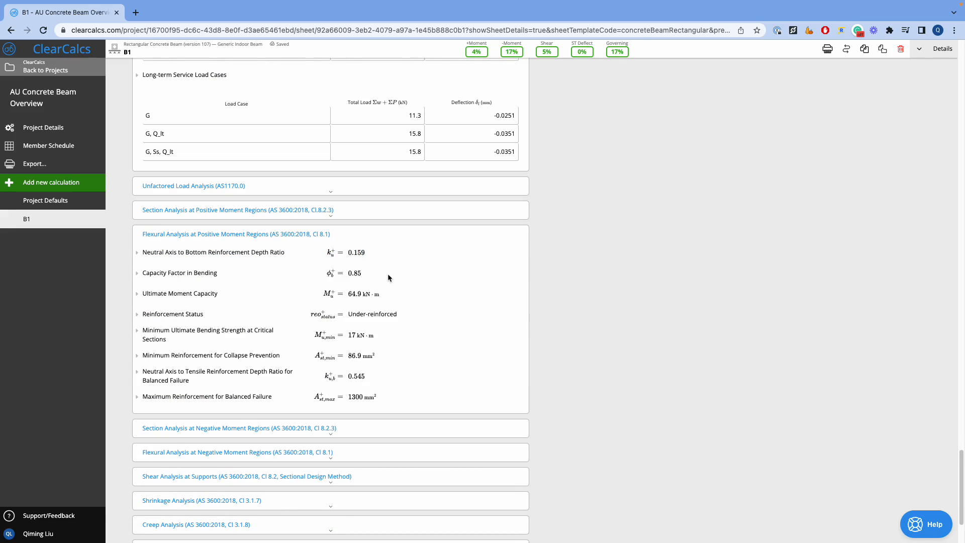
{"action": "left_click", "coordinate": [208, 274]}
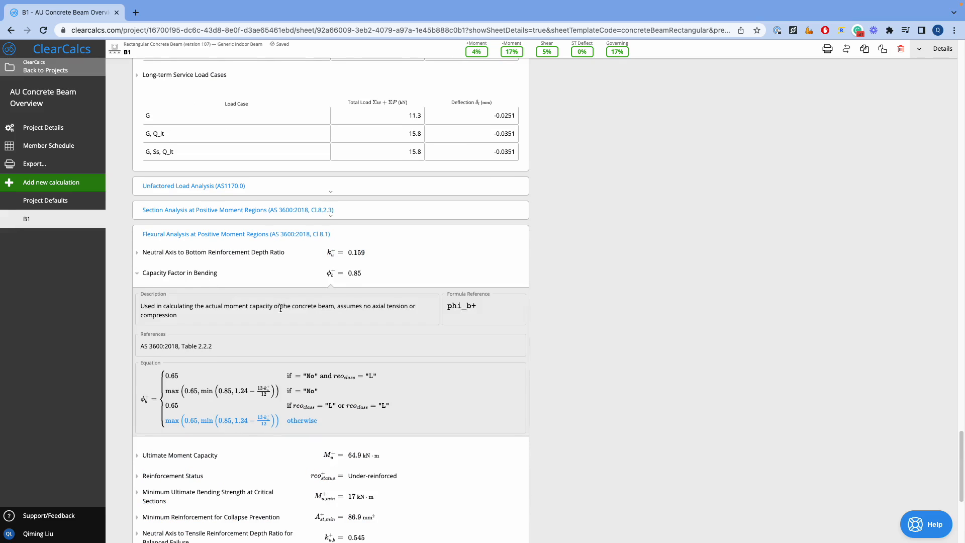
{"action": "scroll", "coordinate": [317, 327], "scroll_direction": "down", "scroll_amount": 1}
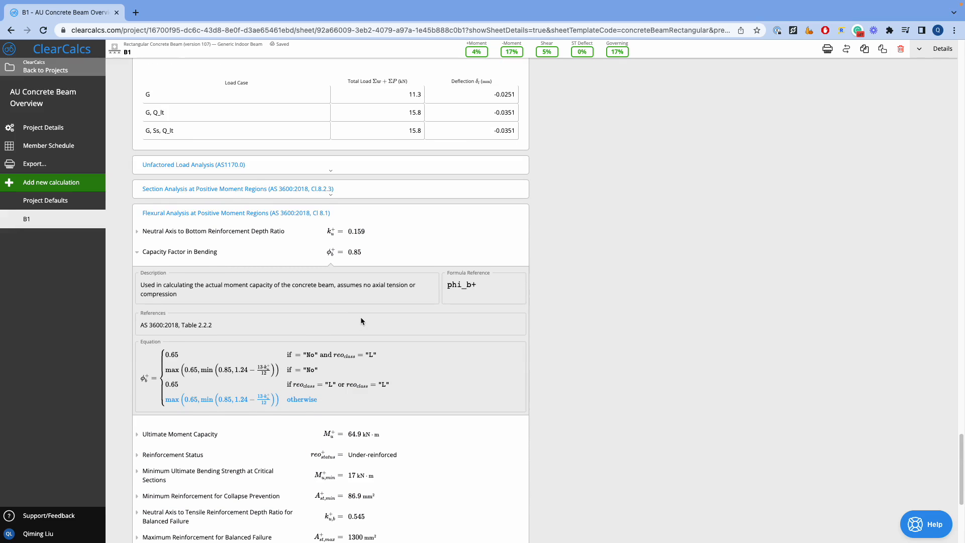
{"action": "scroll", "coordinate": [361, 319], "scroll_direction": "down", "scroll_amount": 3}
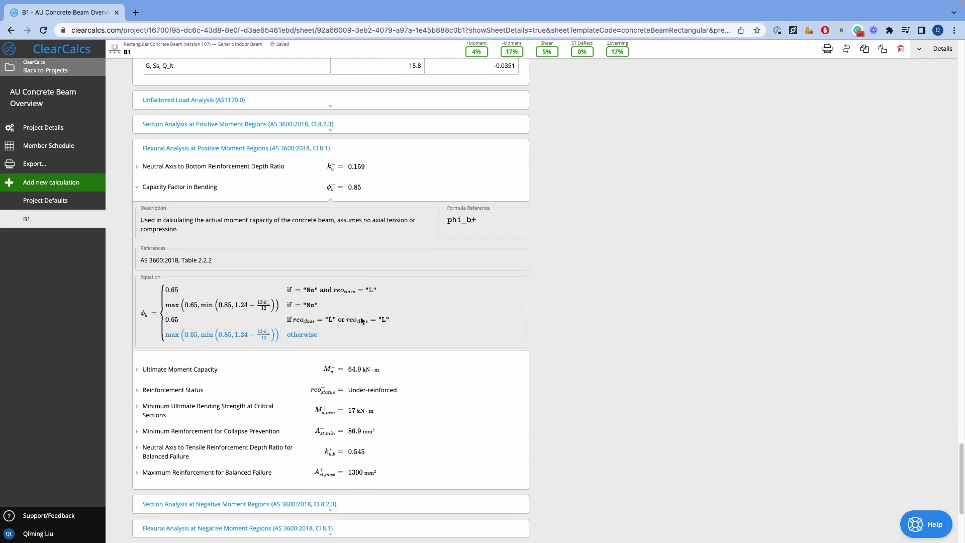
{"action": "scroll", "coordinate": [360, 318], "scroll_direction": "down", "scroll_amount": 1}
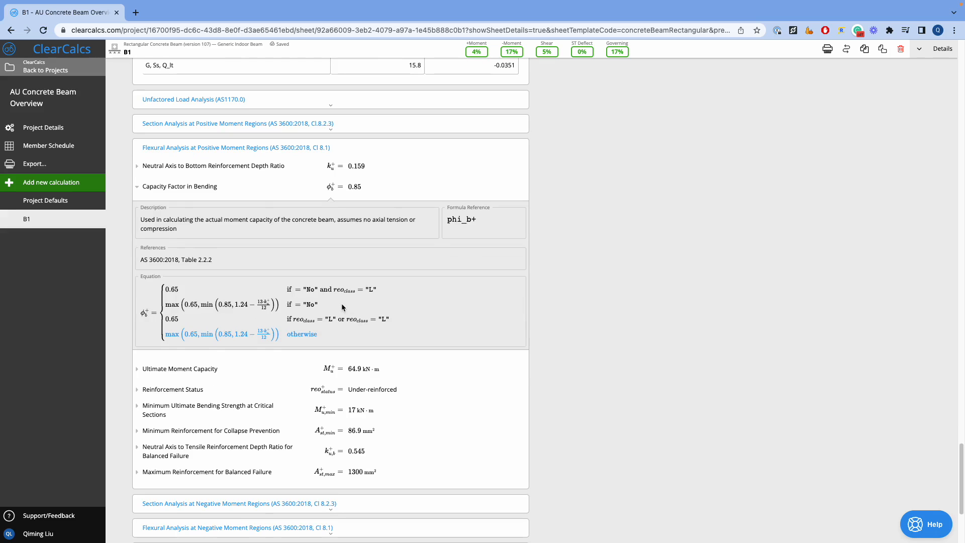
{"action": "left_click", "coordinate": [197, 192]}
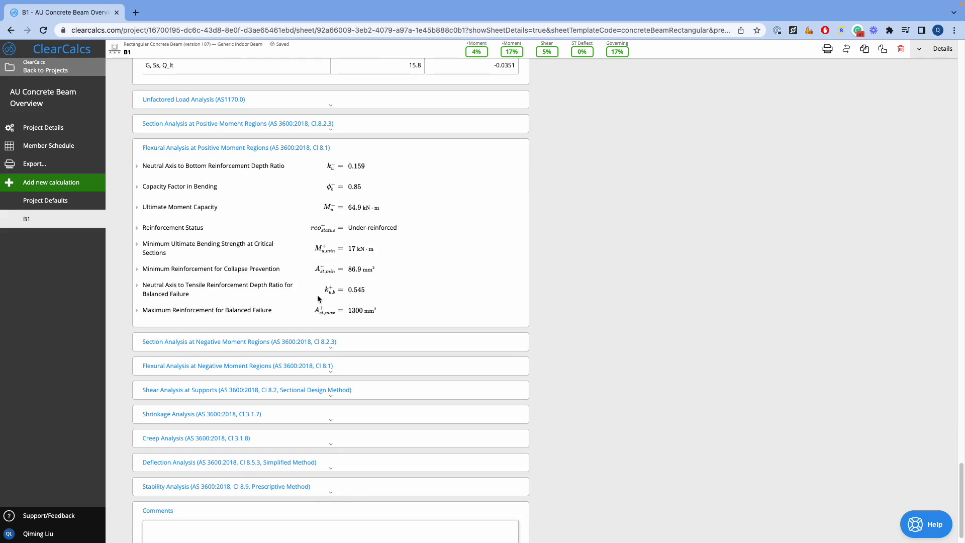
- Expand the shear analysis at supports and the shrinkage analysis and review their results
{"action": "scroll", "coordinate": [270, 276], "scroll_direction": "down", "scroll_amount": 1}
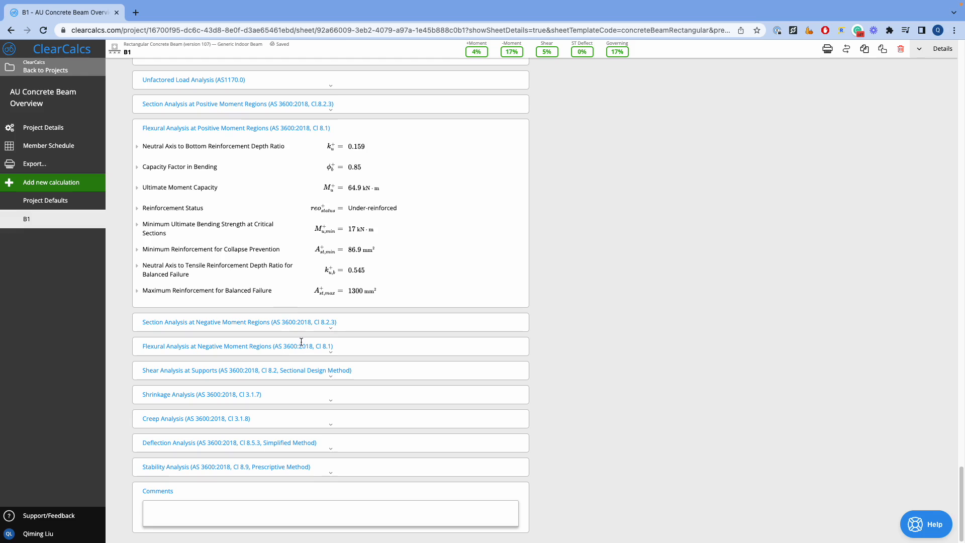
{"action": "left_click", "coordinate": [303, 370]}
{"action": "scroll", "coordinate": [302, 367], "scroll_direction": "down", "scroll_amount": 3}
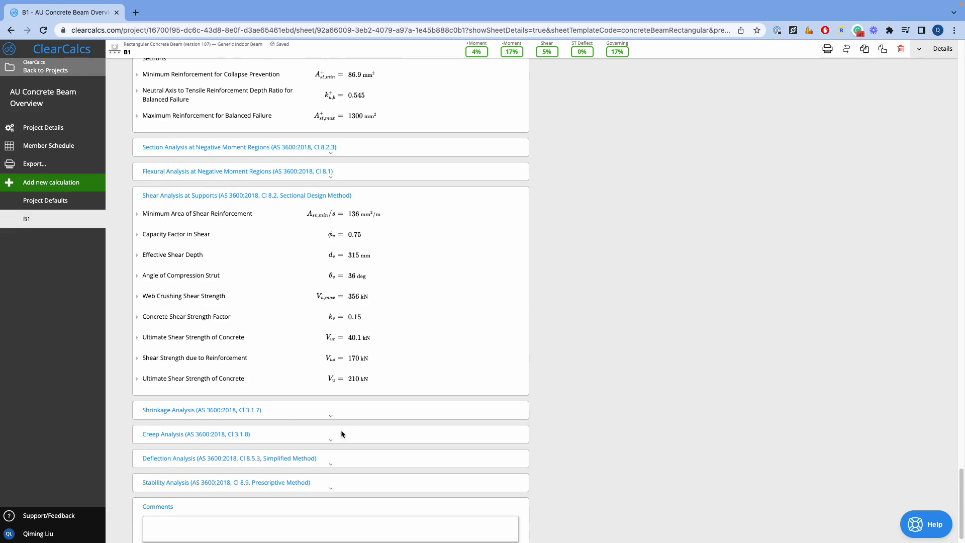
{"action": "left_click", "coordinate": [293, 409]}
{"action": "scroll", "coordinate": [292, 411], "scroll_direction": "down", "scroll_amount": 2}
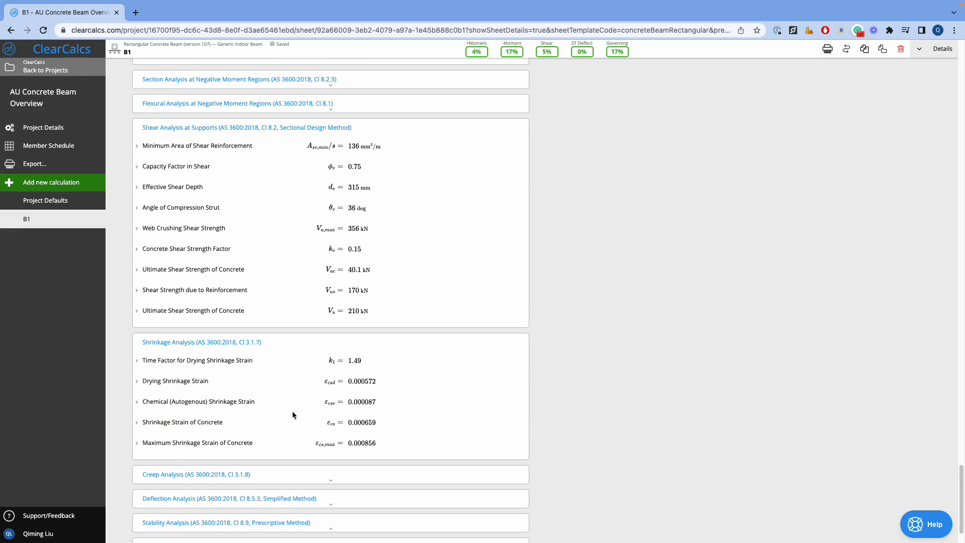
- Expand the creep analysis and deflection analysis sections and review the deflection tables per span
{"action": "scroll", "coordinate": [293, 414], "scroll_direction": "down", "scroll_amount": 1}
{"action": "left_click", "coordinate": [298, 422]}
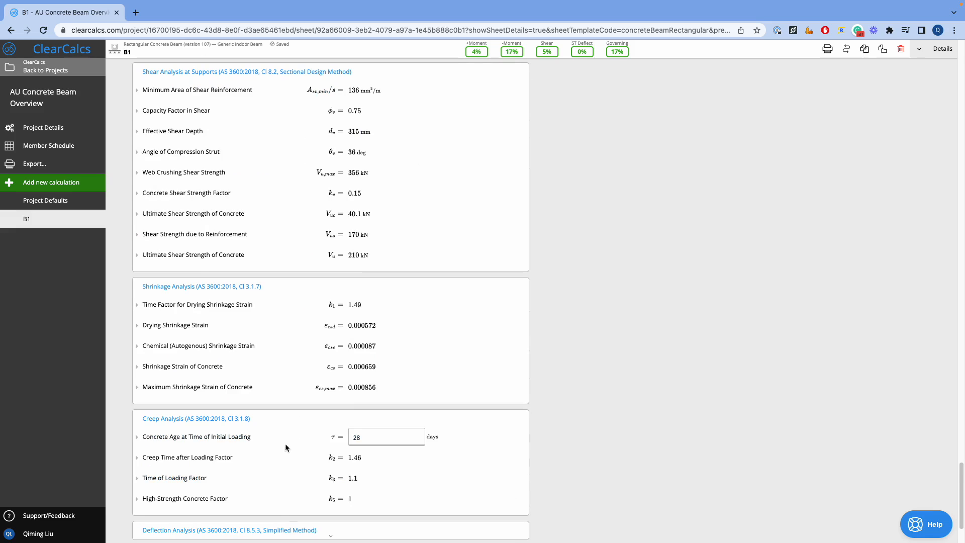
{"action": "scroll", "coordinate": [282, 450], "scroll_direction": "down", "scroll_amount": 2}
{"action": "left_click", "coordinate": [291, 441]}
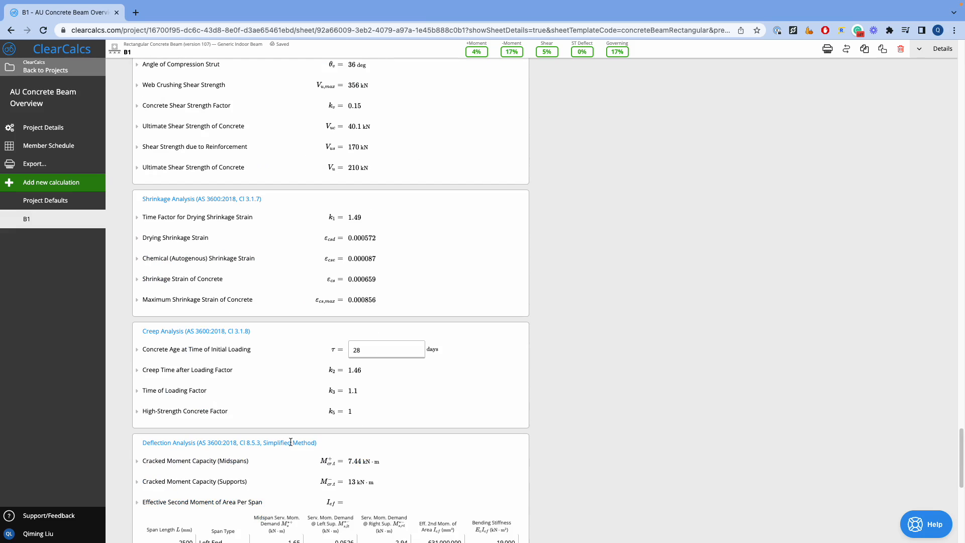
{"action": "scroll", "coordinate": [291, 442], "scroll_direction": "down", "scroll_amount": 6}
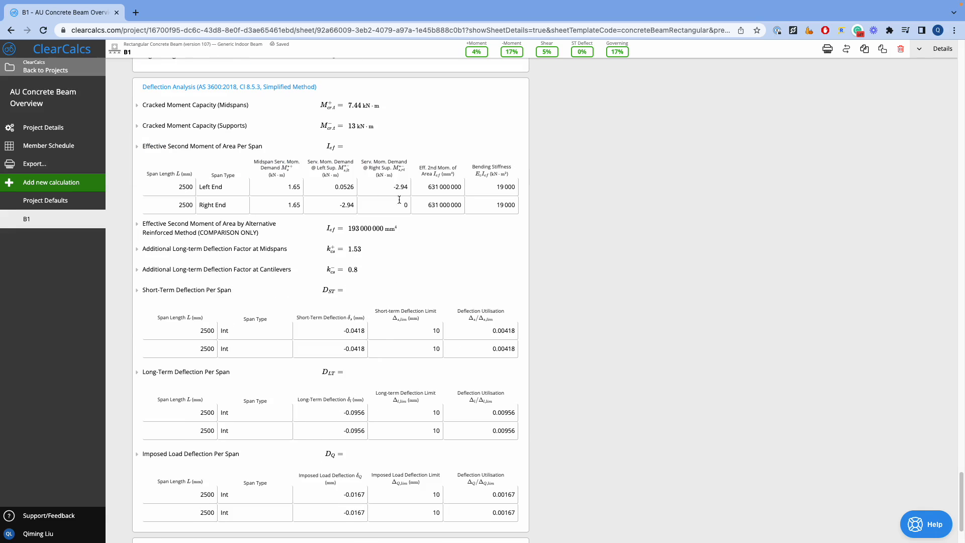
{"action": "scroll", "coordinate": [360, 263], "scroll_direction": "down", "scroll_amount": 2}
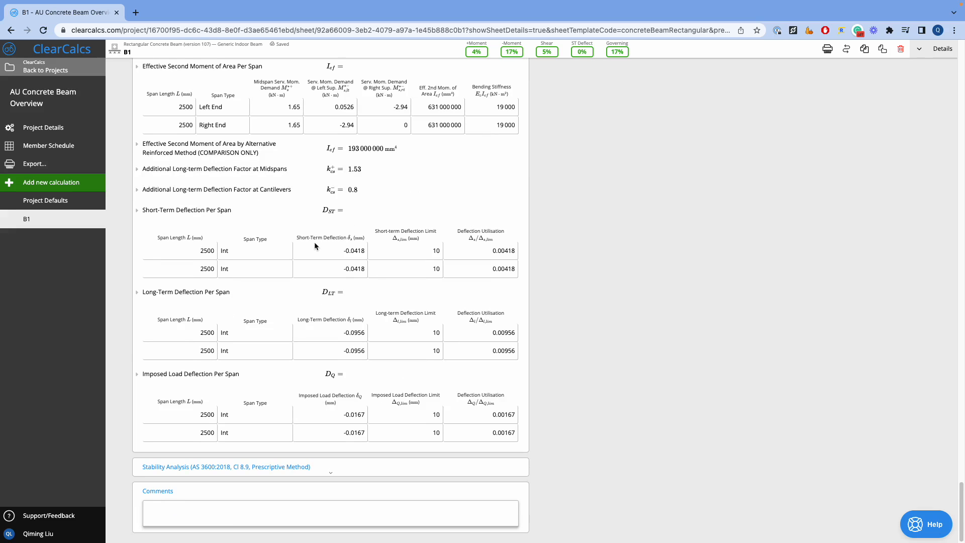
- Expand the stability analysis and read the explanations and checks for the interior lateral restraint distance and maximum cantilever length
{"action": "left_click", "coordinate": [267, 465]}
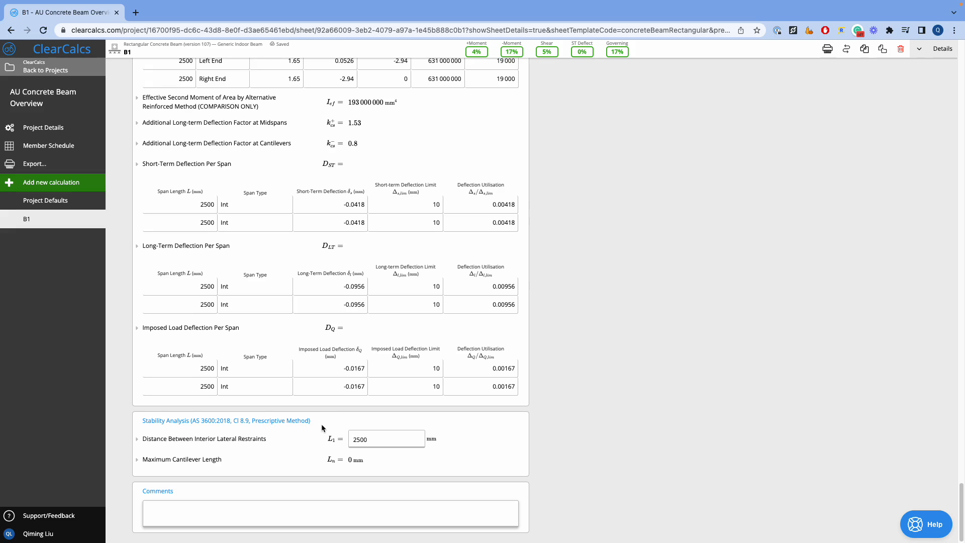
{"action": "left_click", "coordinate": [286, 446]}
{"action": "scroll", "coordinate": [285, 446], "scroll_direction": "down", "scroll_amount": 3}
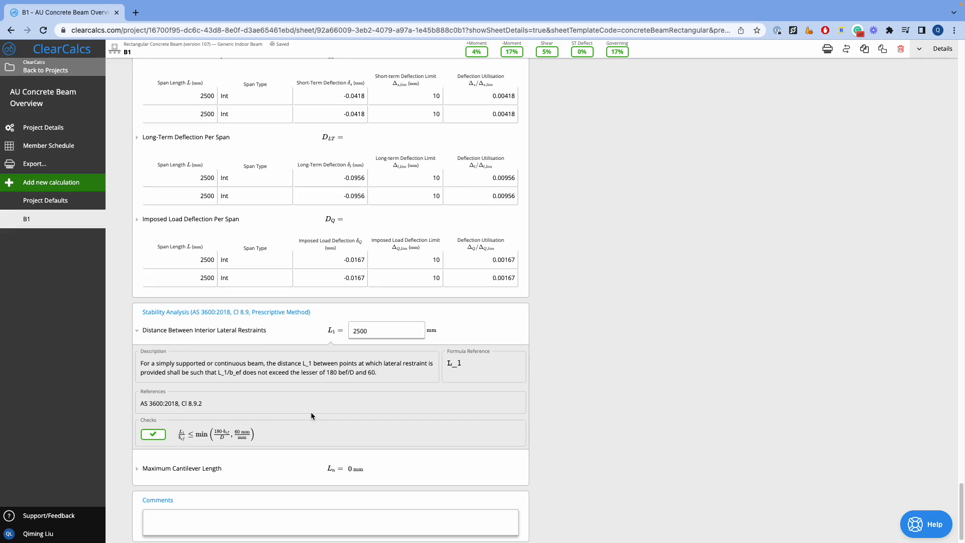
{"action": "scroll", "coordinate": [311, 416], "scroll_direction": "down", "scroll_amount": 1}
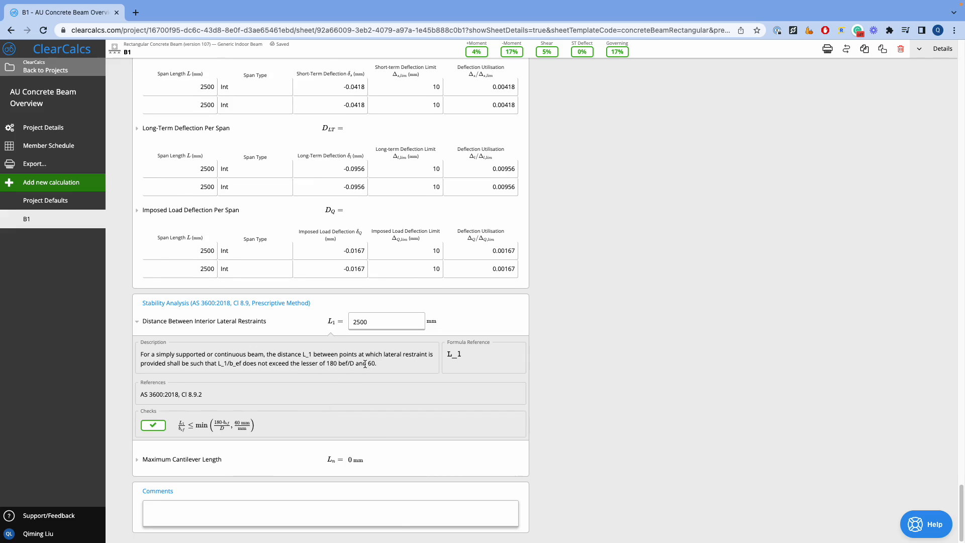
{"action": "left_click_drag", "start_coordinate": [367, 364], "coordinate": [376, 363]}
{"action": "left_click", "coordinate": [214, 463]}
{"action": "scroll", "coordinate": [279, 450], "scroll_direction": "down", "scroll_amount": 2}
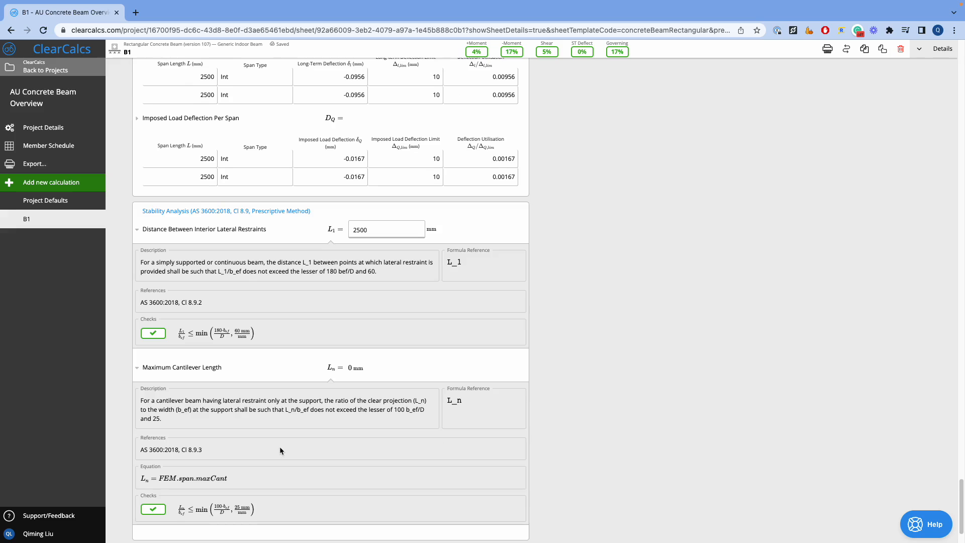
- Return to the start of the sheet to view the summary of capacities, deflections and support reactions
{"action": "scroll", "coordinate": [286, 449], "scroll_direction": "up", "scroll_amount": 15}
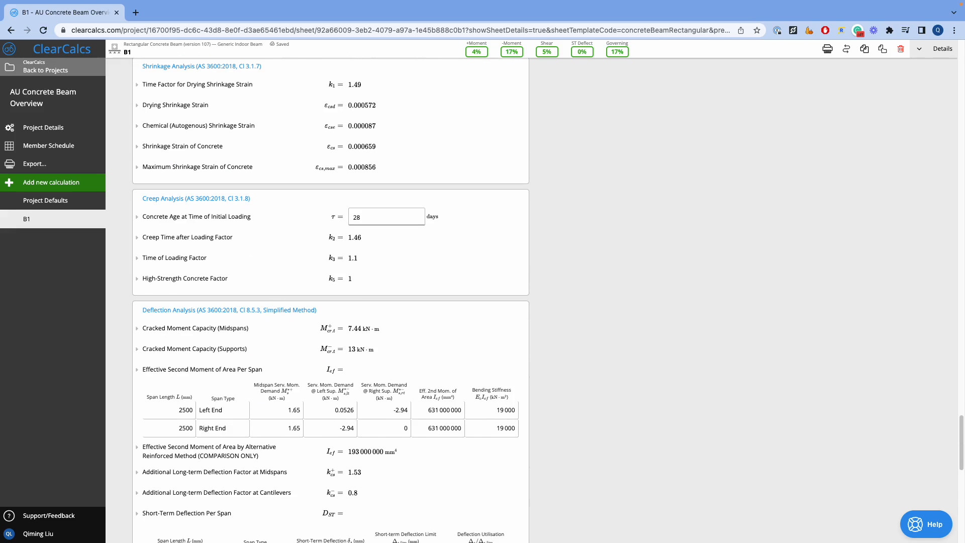
{"action": "scroll", "coordinate": [941, 391], "scroll_direction": "up", "scroll_amount": 2}
{"action": "scroll", "coordinate": [941, 391], "scroll_direction": "up", "scroll_amount": 15}
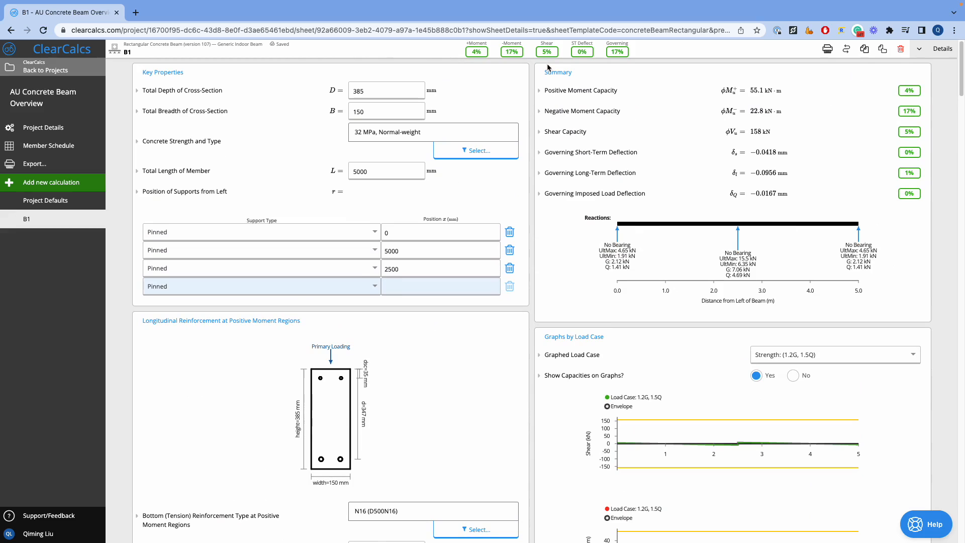
- Expand the Shear Capacity details in the summary, read the description, reference, equation and check, and collapse them again
{"action": "mouse_move", "coordinate": [675, 249]}
{"action": "left_click", "coordinate": [578, 133]}
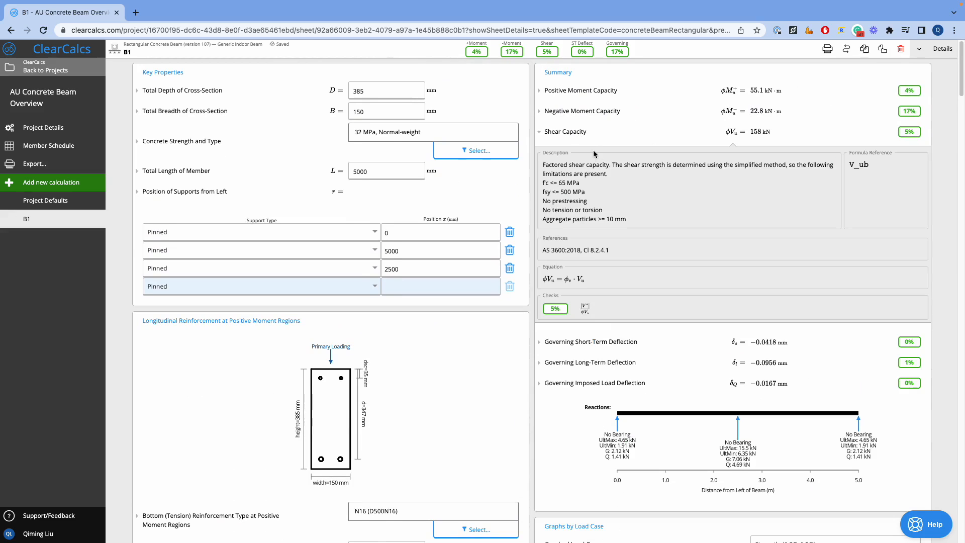
{"action": "scroll", "coordinate": [593, 153], "scroll_direction": "down", "scroll_amount": 3}
{"action": "scroll", "coordinate": [594, 155], "scroll_direction": "down", "scroll_amount": 2}
{"action": "scroll", "coordinate": [594, 157], "scroll_direction": "up", "scroll_amount": 2}
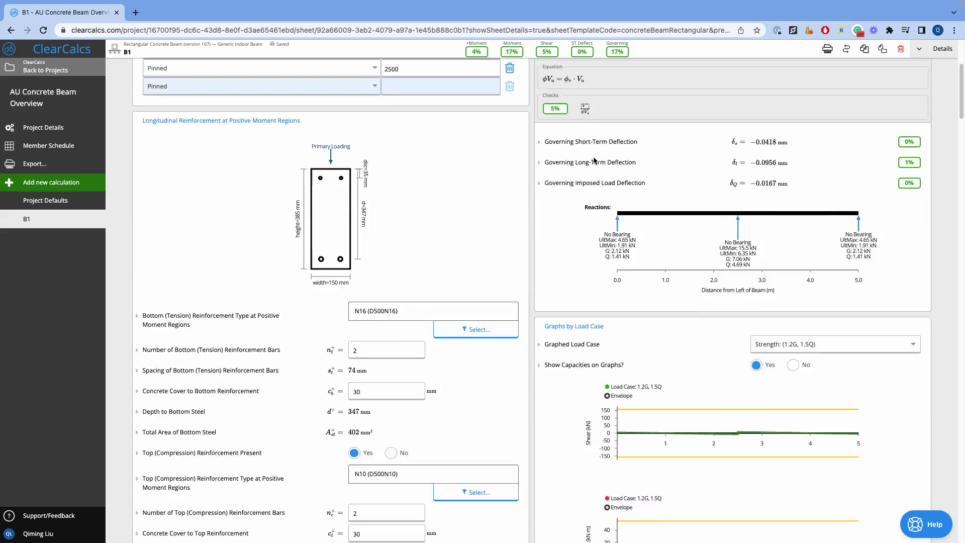
{"action": "scroll", "coordinate": [739, 194], "scroll_direction": "up", "scroll_amount": 3}
{"action": "left_click", "coordinate": [578, 136]}
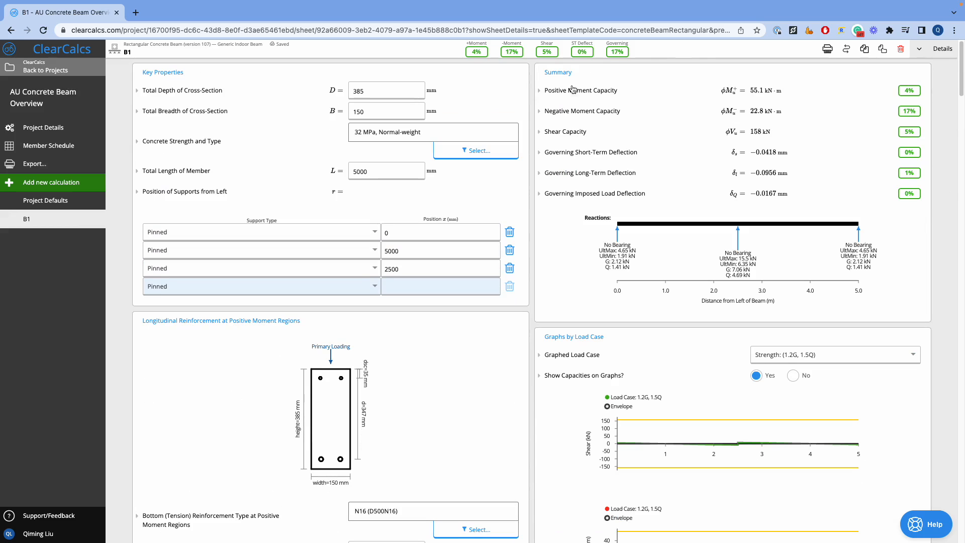
- Inspect the support reactions on the beam diagram and view the shear, moment and deflection graphs by load case
{"action": "mouse_move", "coordinate": [692, 223]}
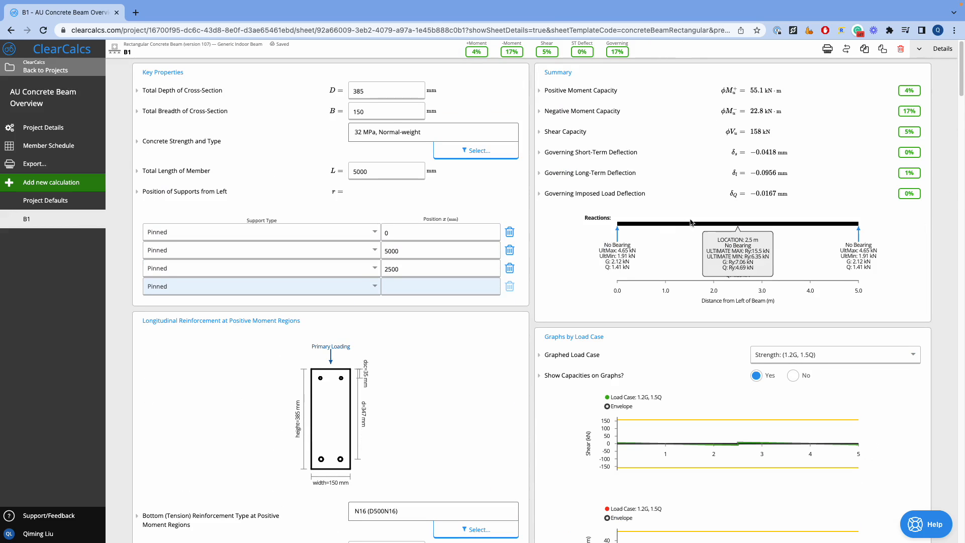
{"action": "scroll", "coordinate": [692, 223], "scroll_direction": "down", "scroll_amount": 1}
{"action": "scroll", "coordinate": [693, 223], "scroll_direction": "down", "scroll_amount": 3}
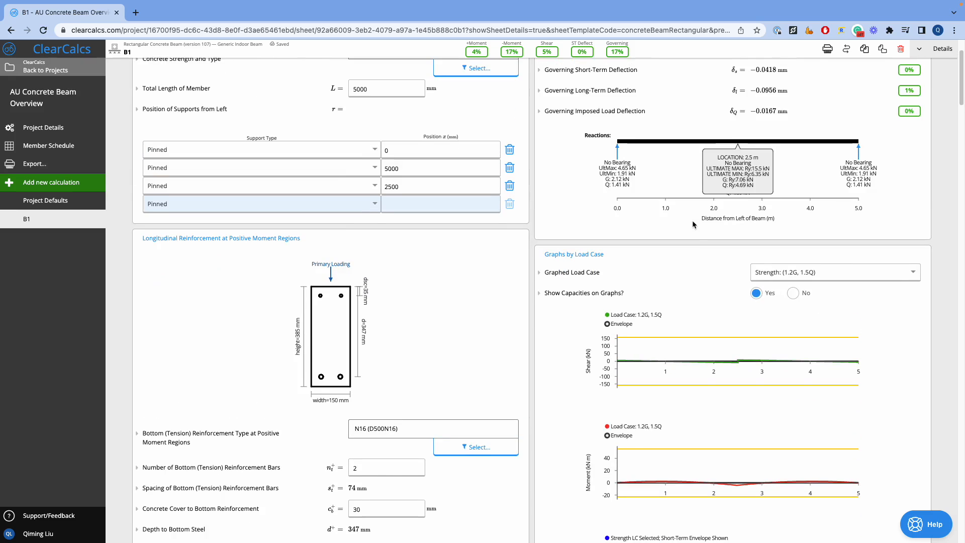
{"action": "scroll", "coordinate": [694, 255], "scroll_direction": "down", "scroll_amount": 2}
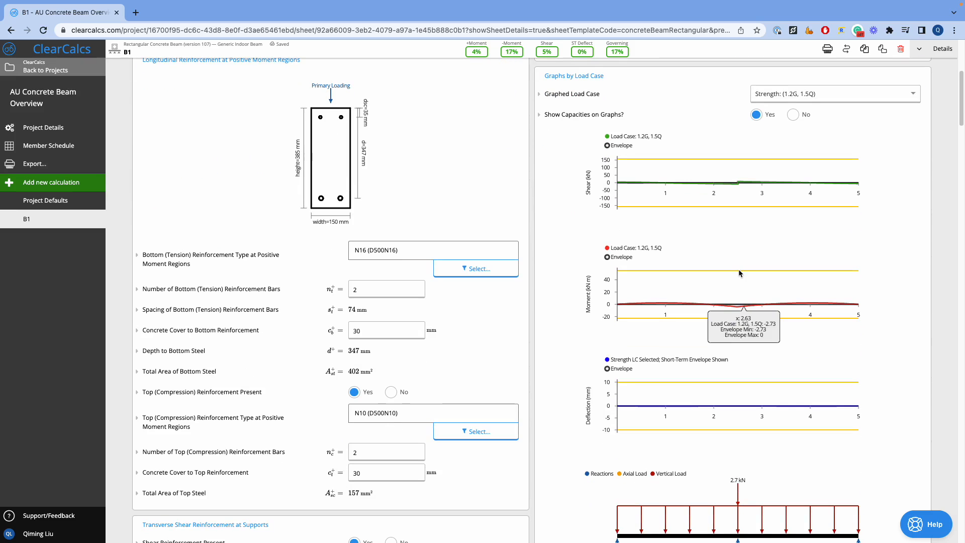